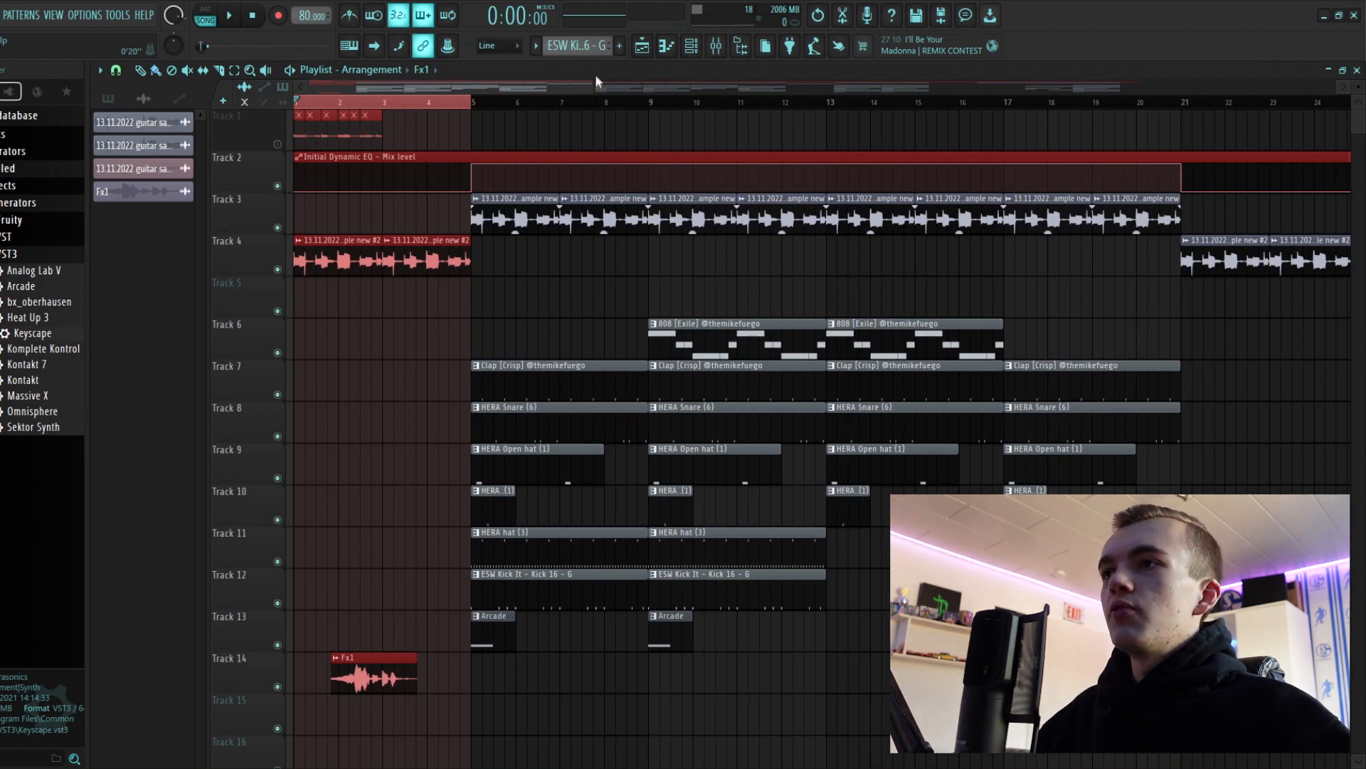
Select bars 1 to 4 in the playlist and play back the intro section
{"action": "left_click_drag", "start_coordinate": [593, 88], "coordinate": [1231, 182]}
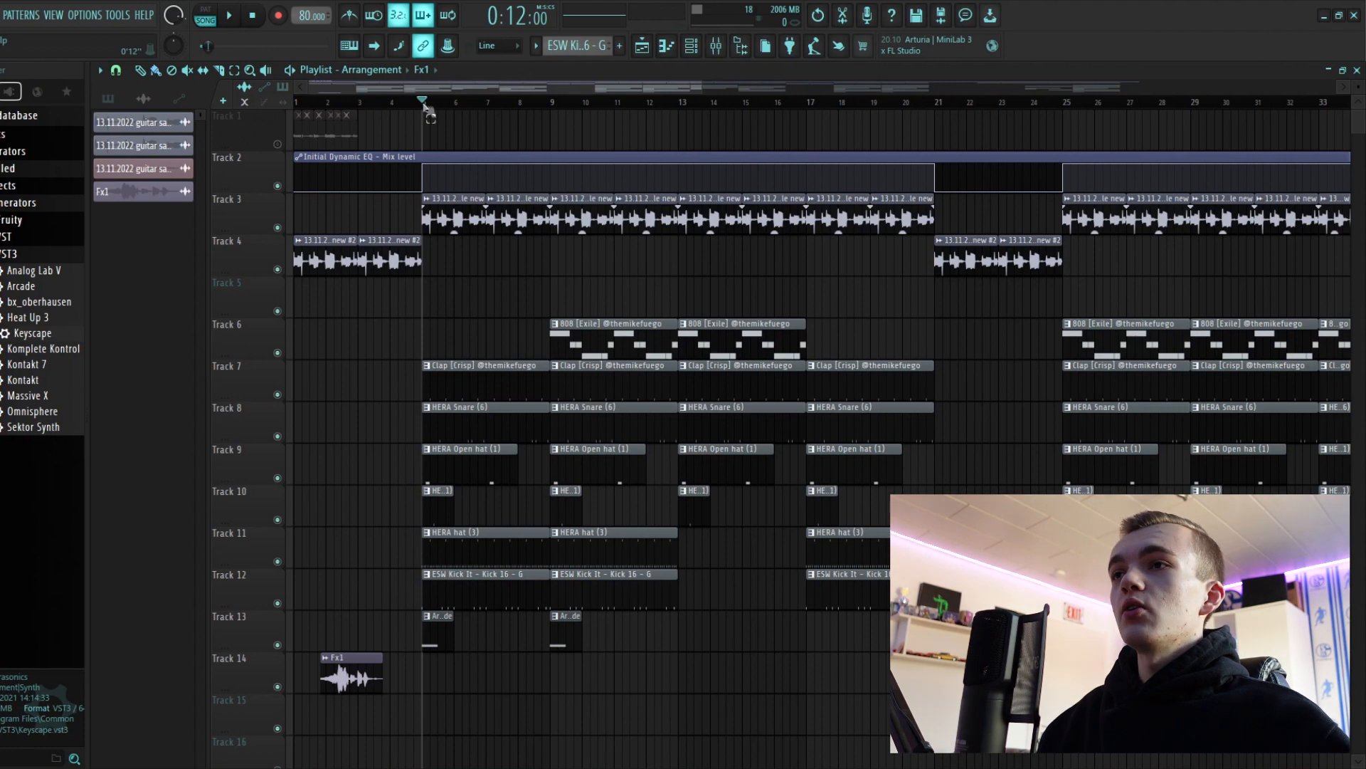
{"action": "left_click_drag", "start_coordinate": [424, 103], "coordinate": [18, 167]}
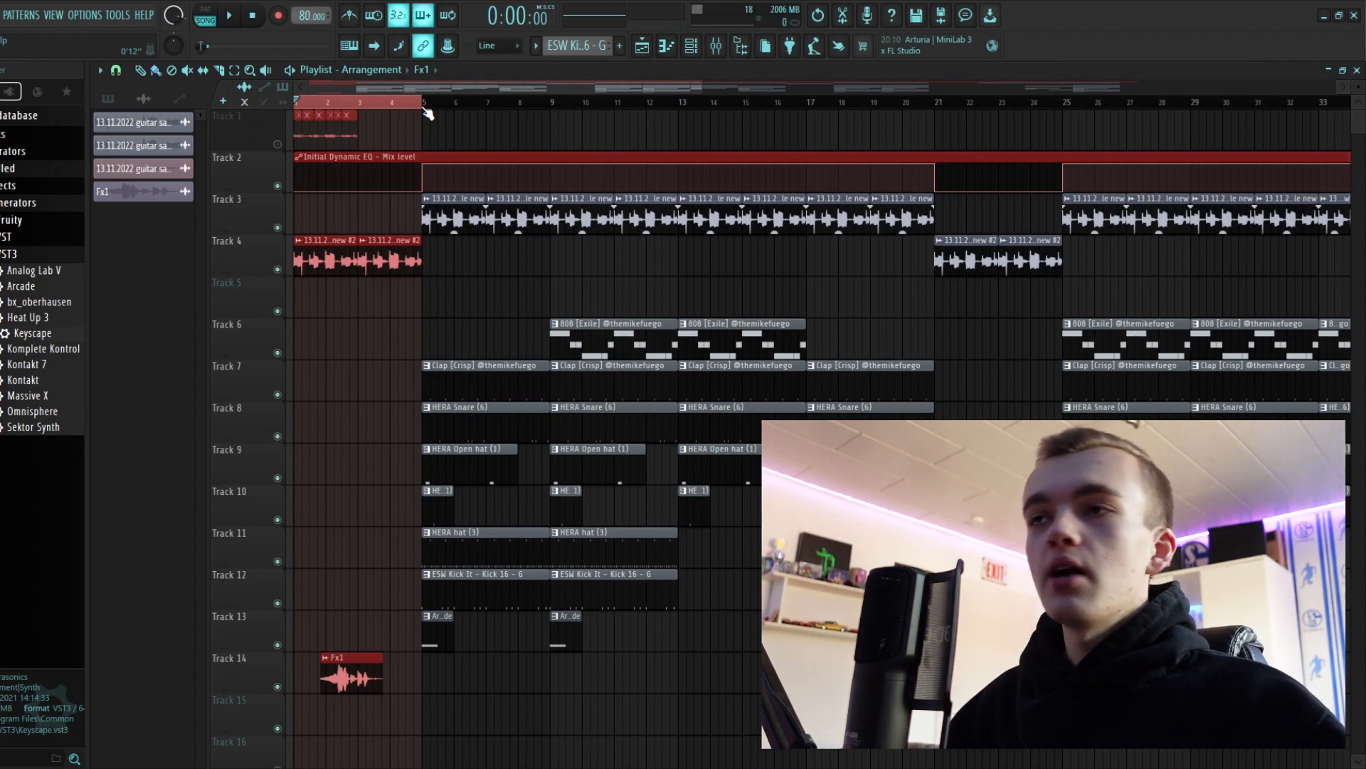
{"action": "key", "text": "space"}
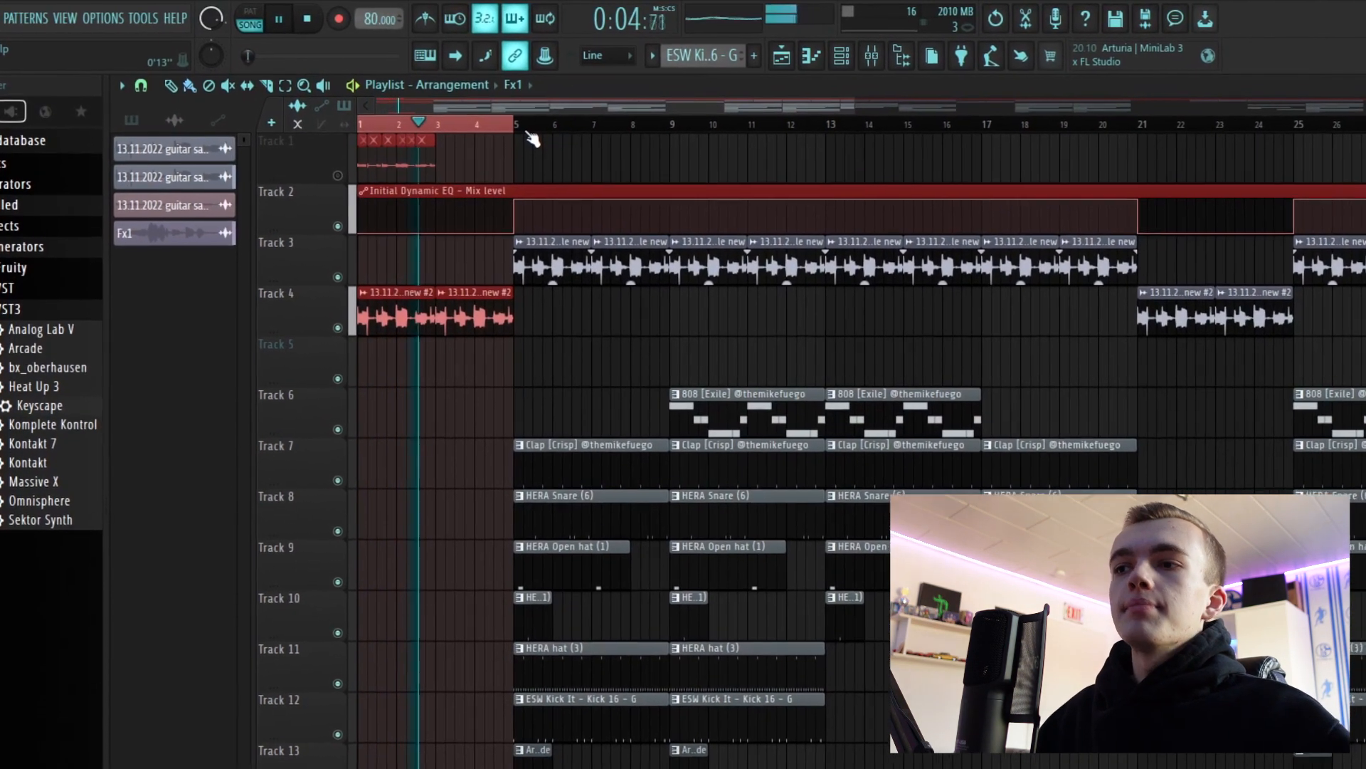
{"action": "key", "text": "space"}
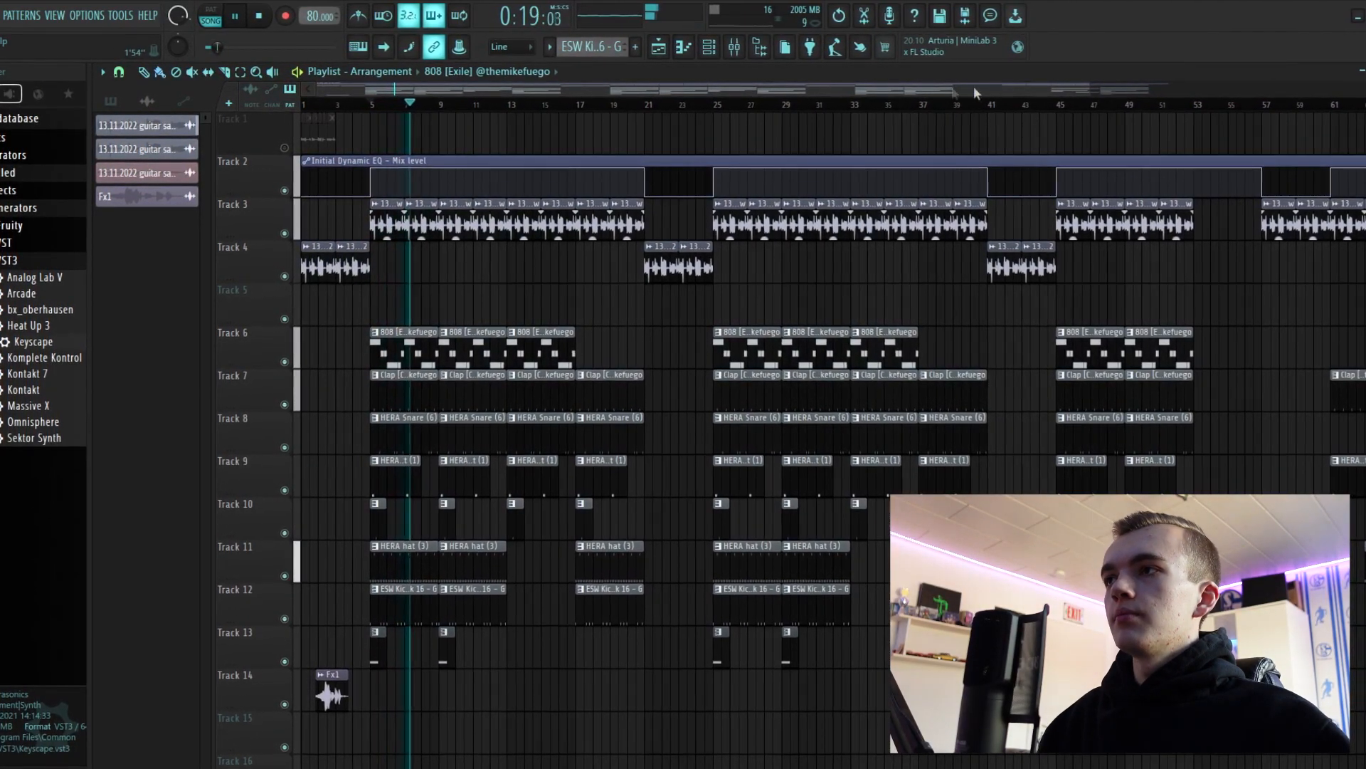
Listen to bars 5 to 12 with Track 3 soloed and Track 2 re-enabled, and switch all tracks back on
{"action": "left_click_drag", "start_coordinate": [1093, 90], "coordinate": [682, 101]}
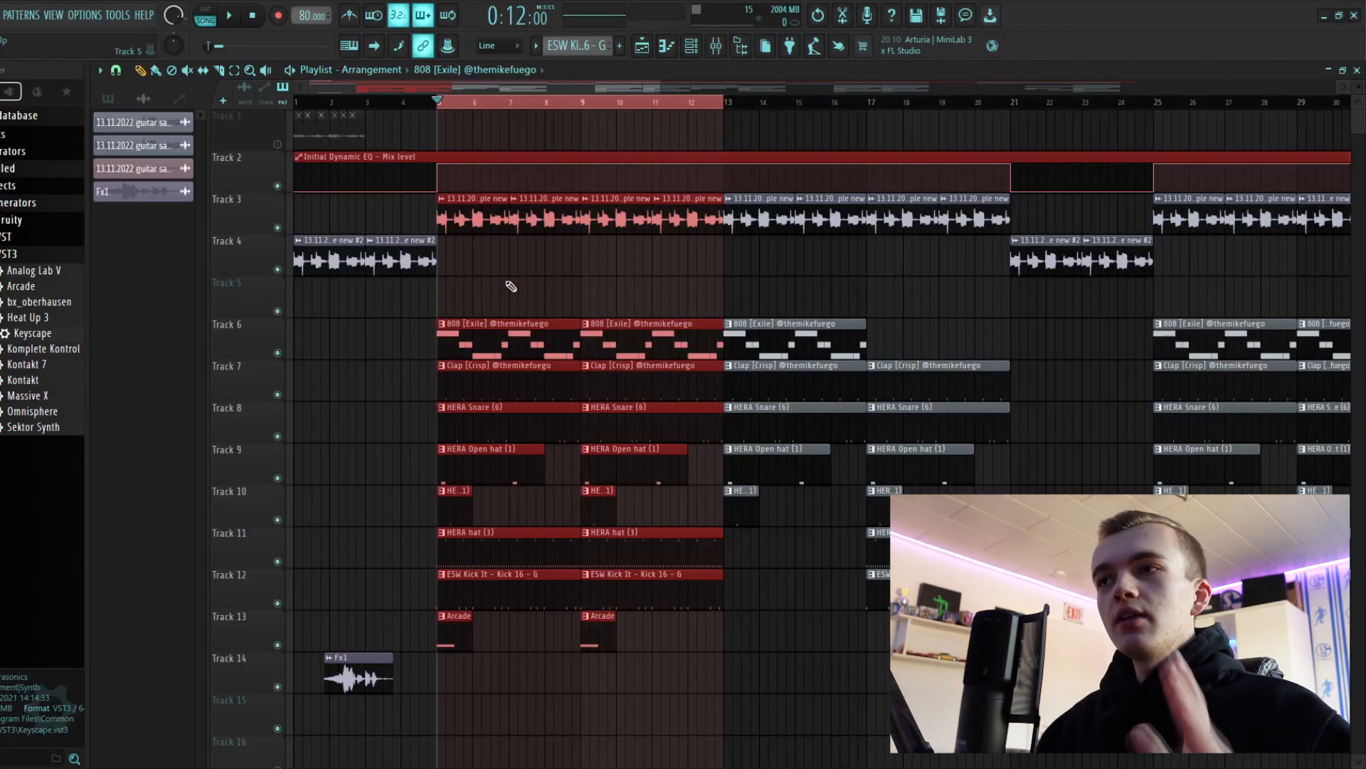
{"action": "right_click", "coordinate": [279, 228]}
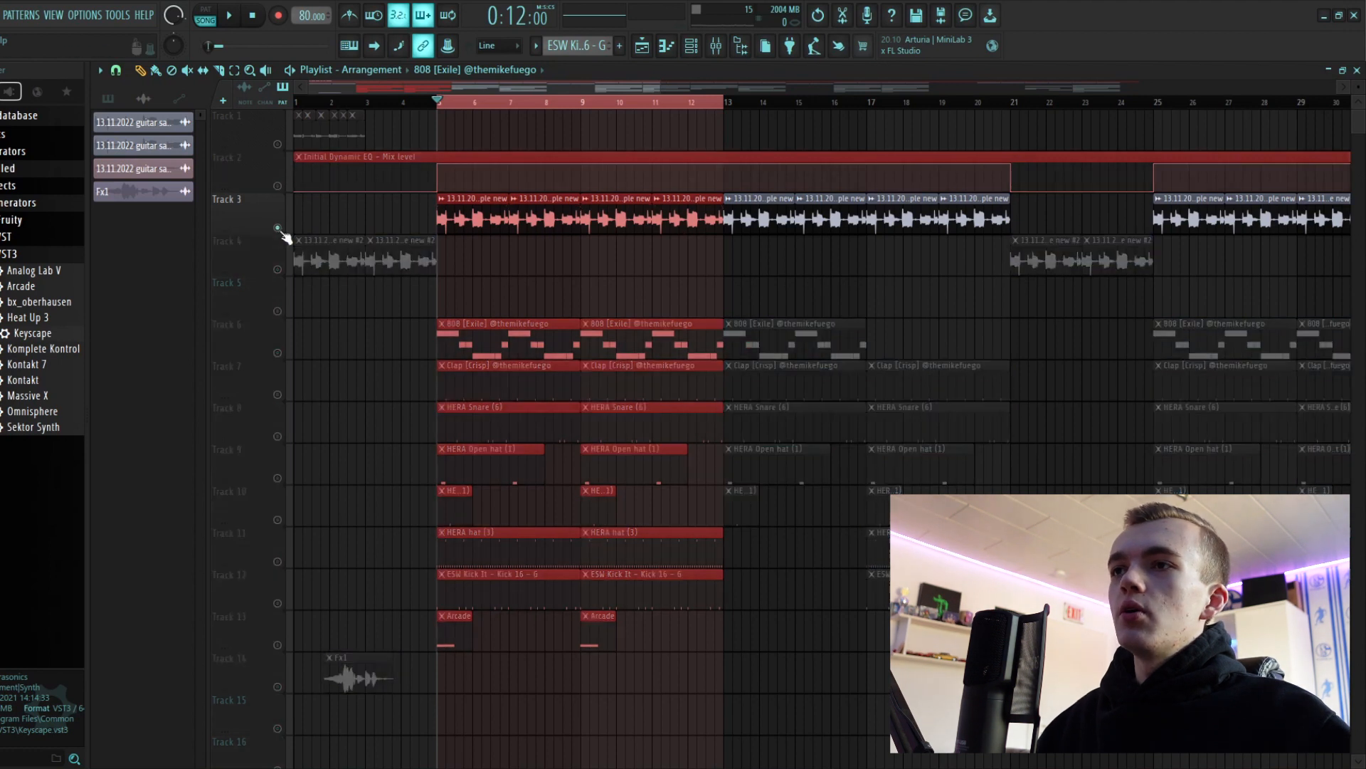
{"action": "left_click", "coordinate": [278, 187]}
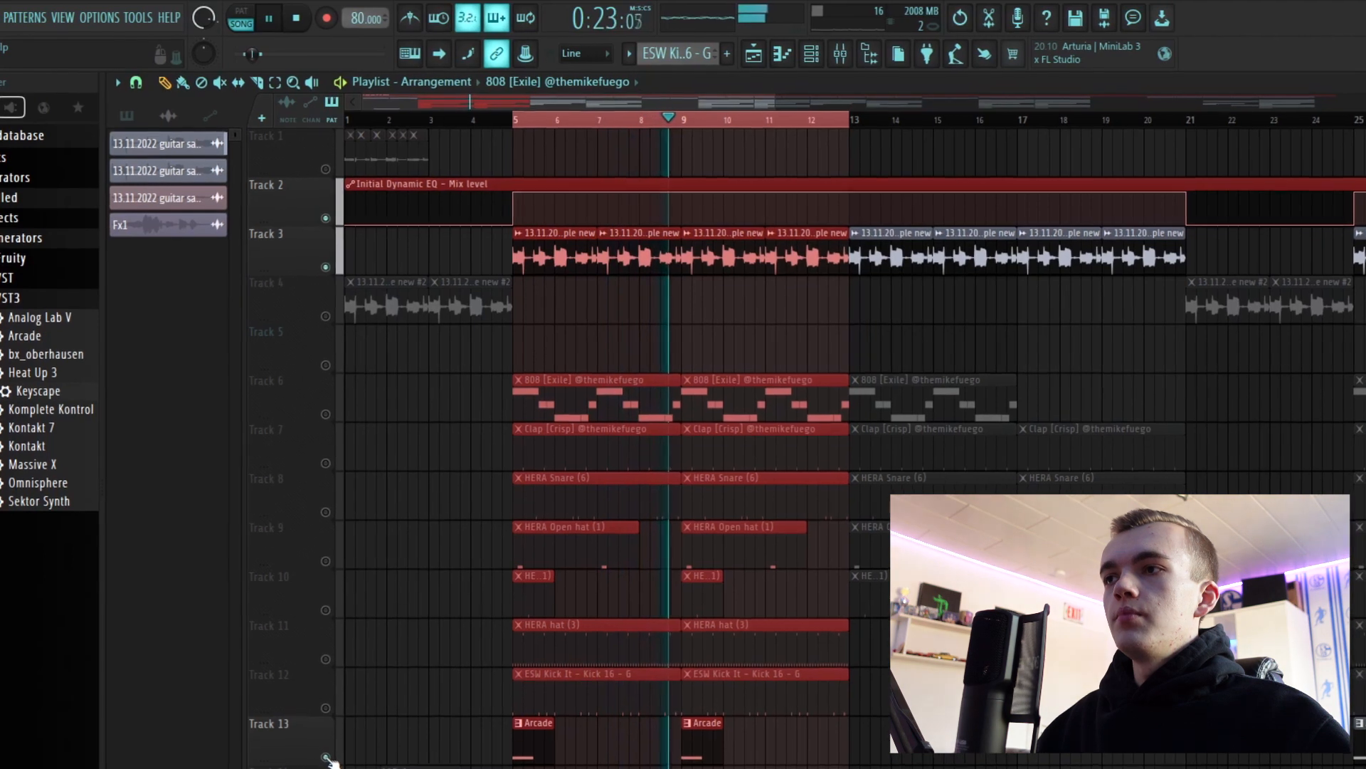
{"action": "key", "text": "space"}
{"action": "right_click", "coordinate": [278, 646]}
{"action": "right_click", "coordinate": [278, 646]}
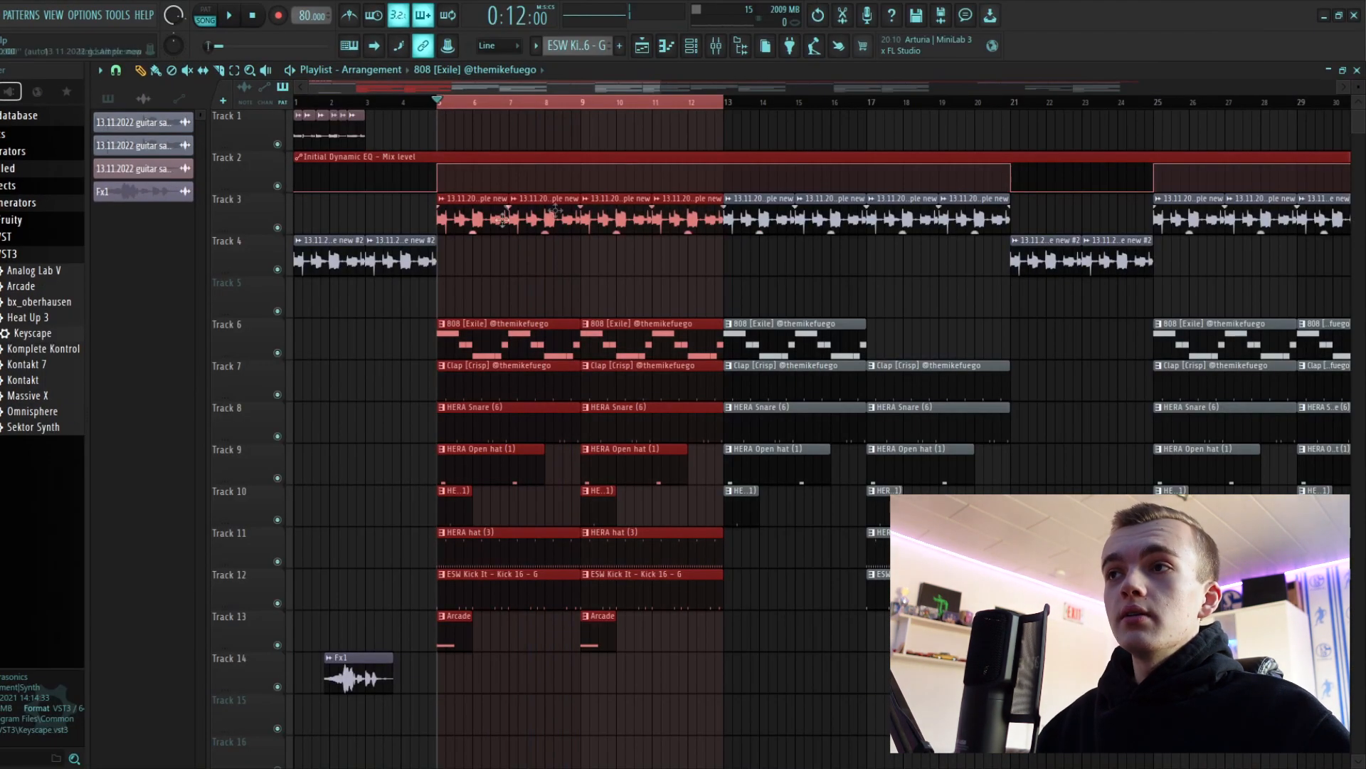
Clear the time selection and play the arrangement from the start and from bar 5
{"action": "left_click", "coordinate": [544, 103]}
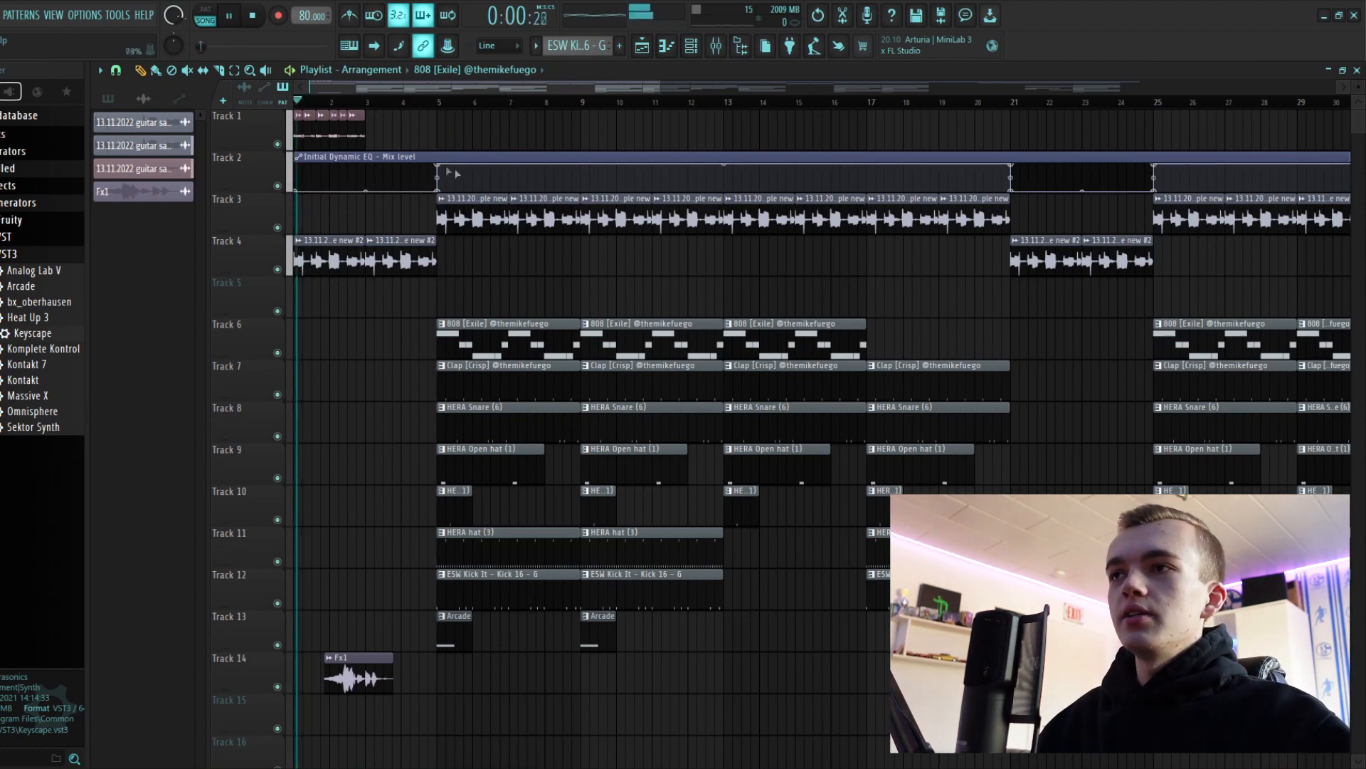
{"action": "key", "text": "space"}
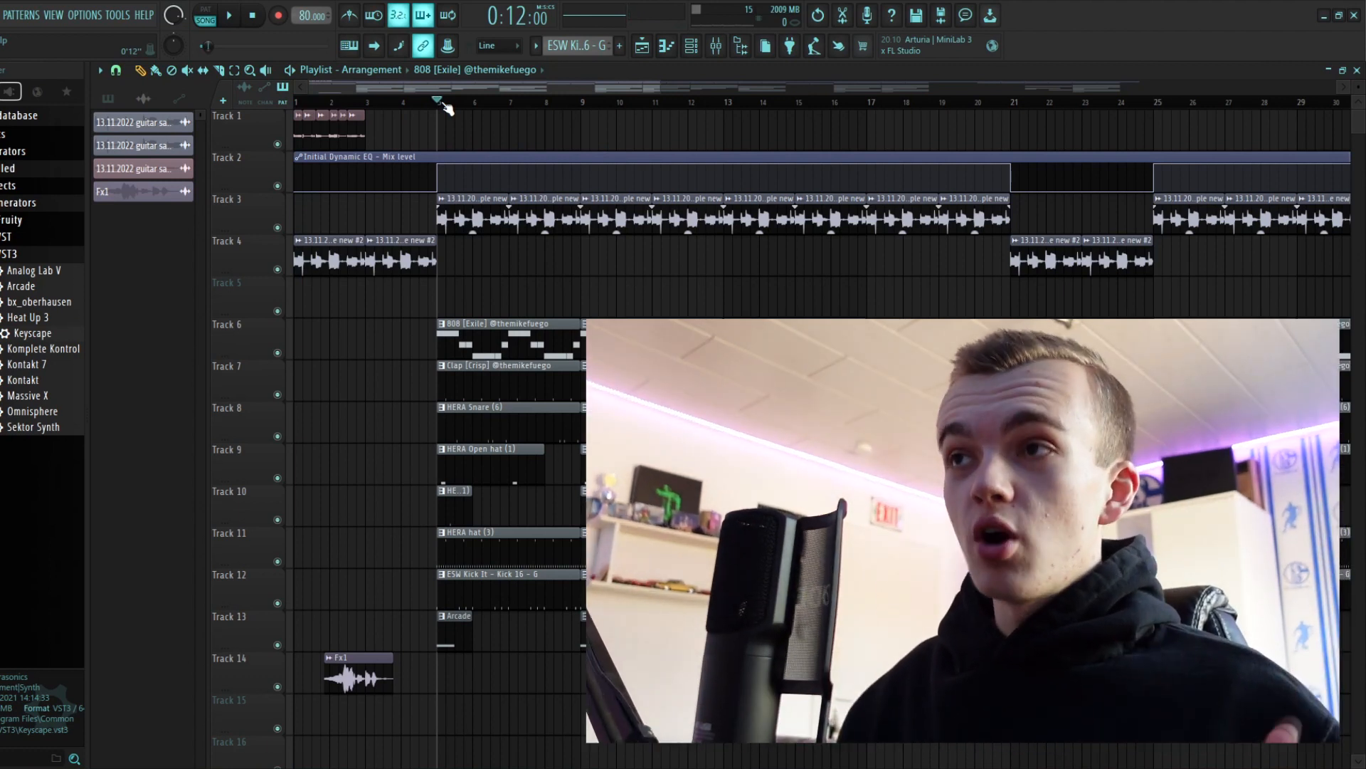
{"action": "key", "text": "space"}
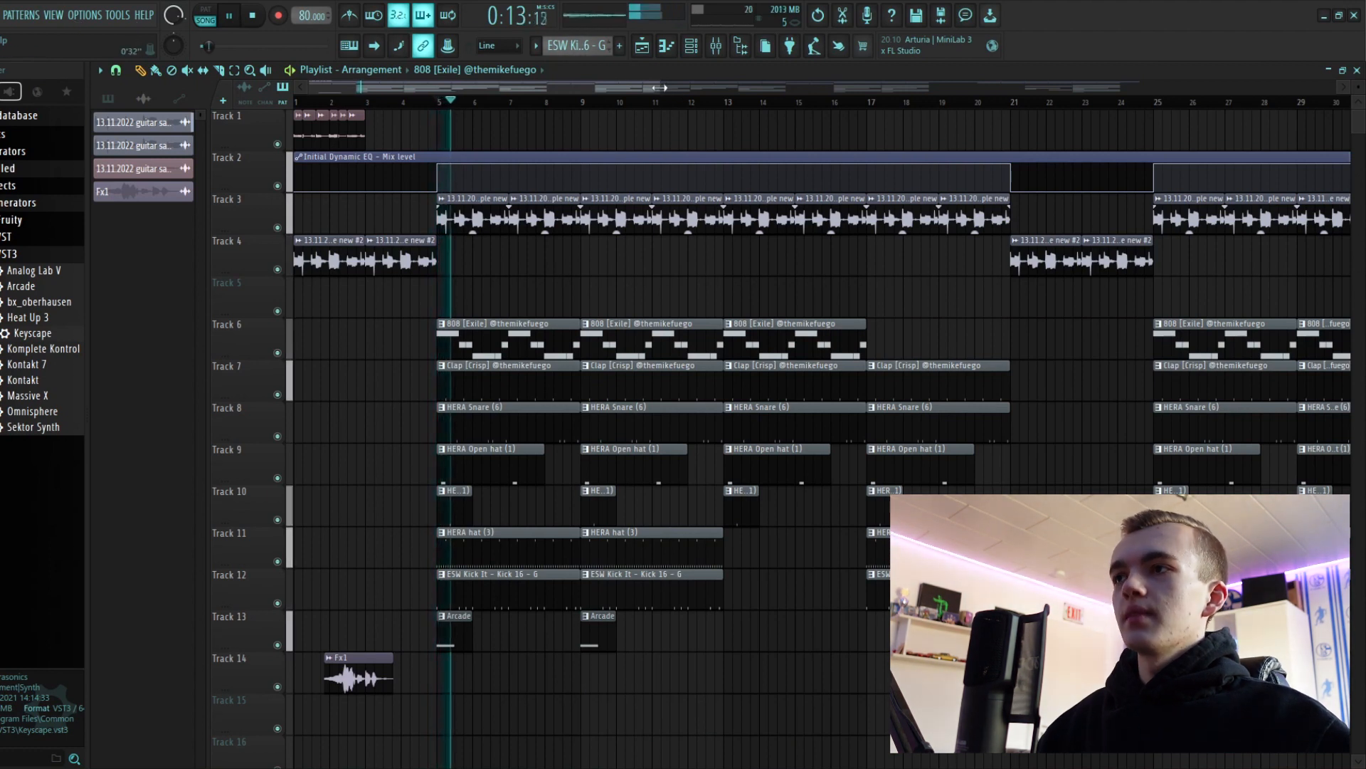
{"action": "left_click_drag", "start_coordinate": [660, 87], "coordinate": [1048, 114]}
{"action": "key", "text": "space"}
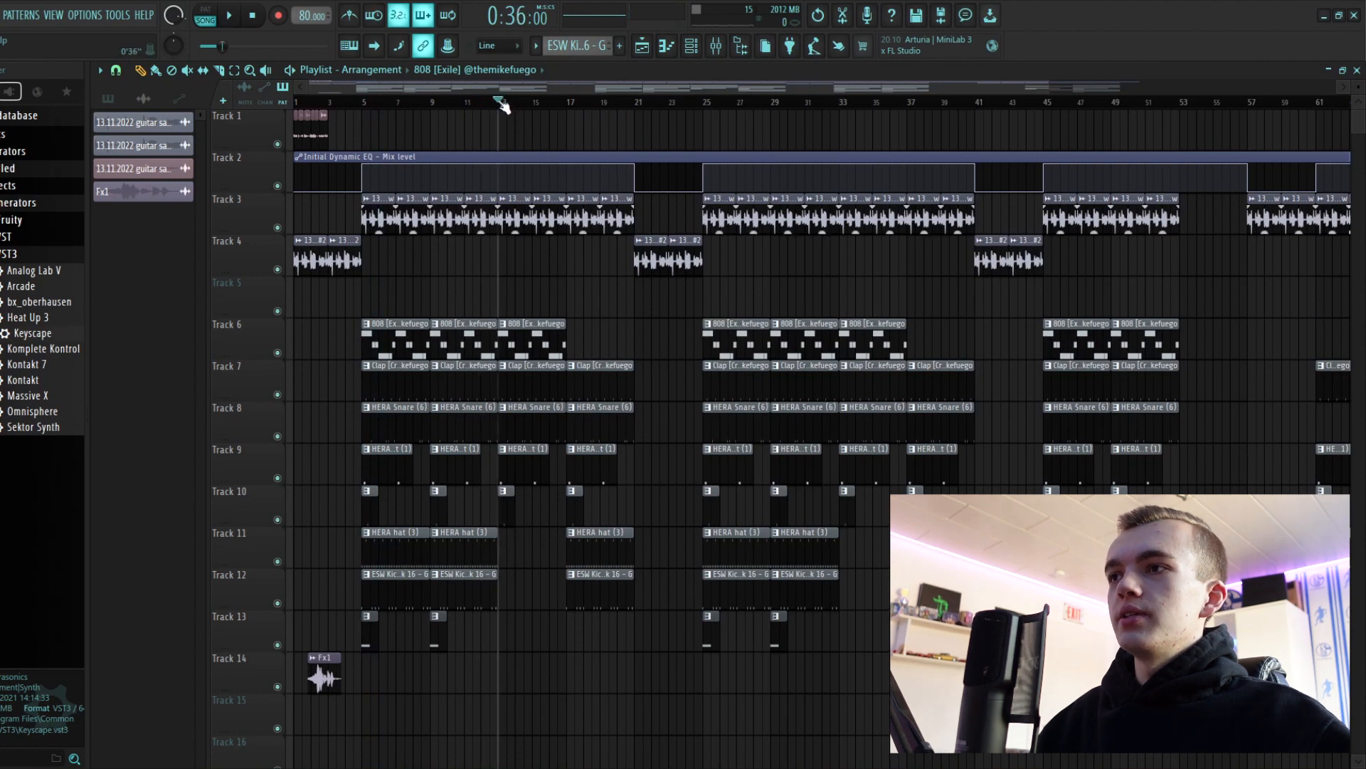
Select bars 13 to 20 and play back that section of the arrangement
{"action": "left_click_drag", "start_coordinate": [502, 106], "coordinate": [607, 126]}
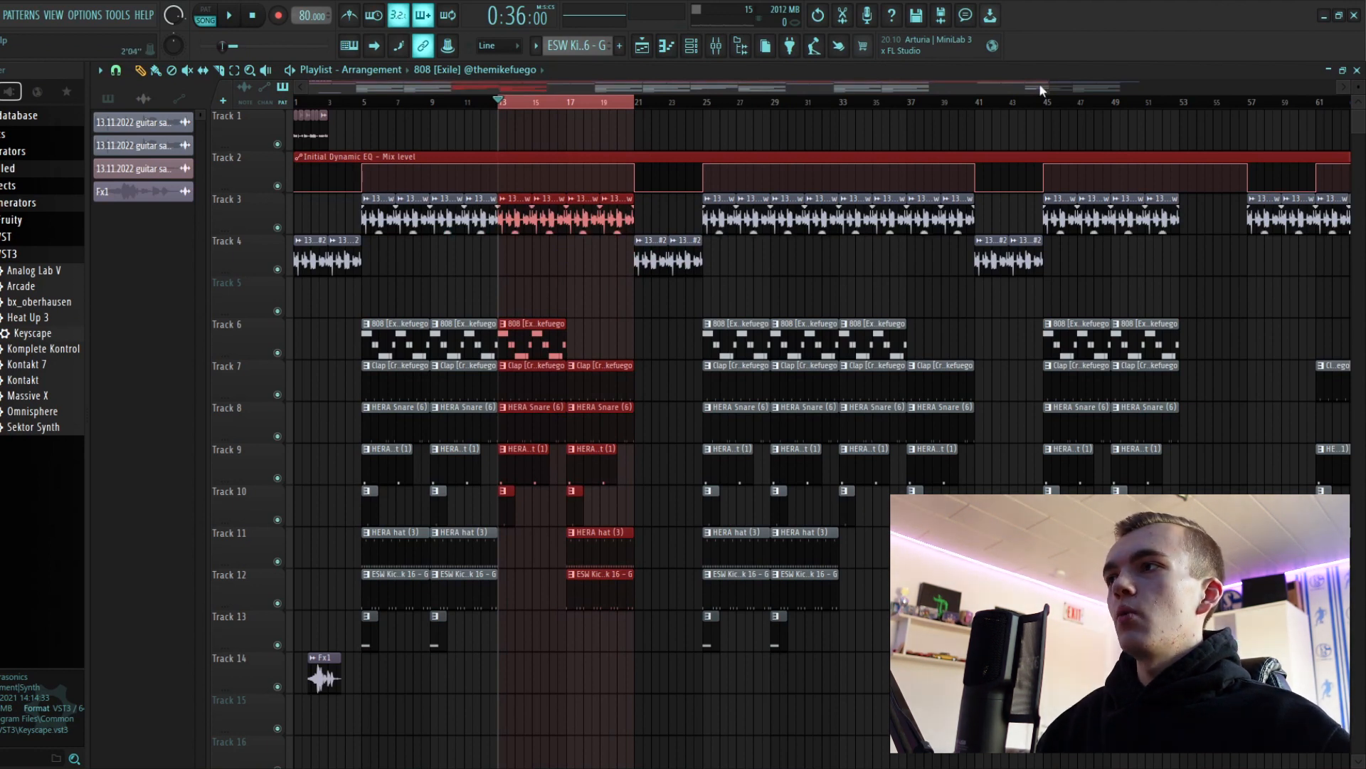
{"action": "left_click_drag", "start_coordinate": [1048, 84], "coordinate": [725, 142]}
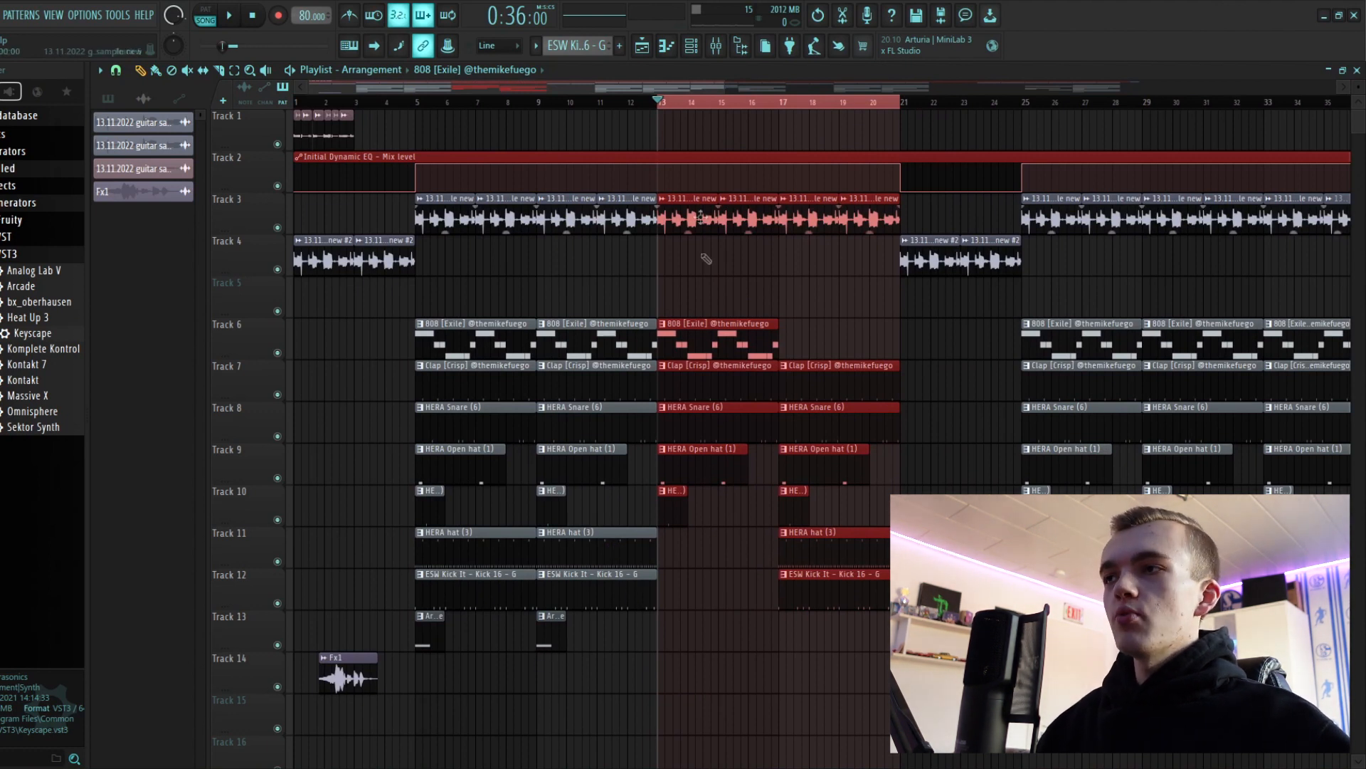
{"action": "key", "text": "space"}
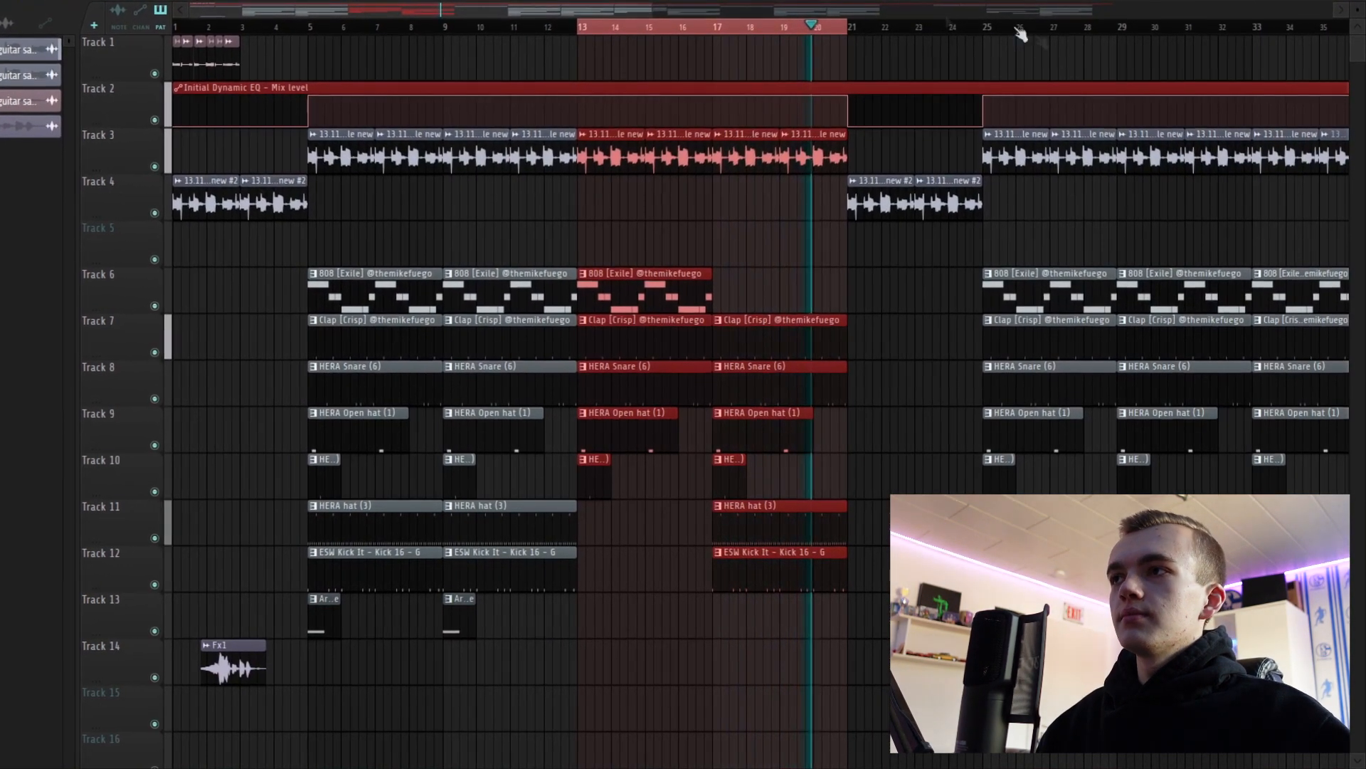
{"action": "left_click_drag", "start_coordinate": [650, 9], "coordinate": [763, 10]}
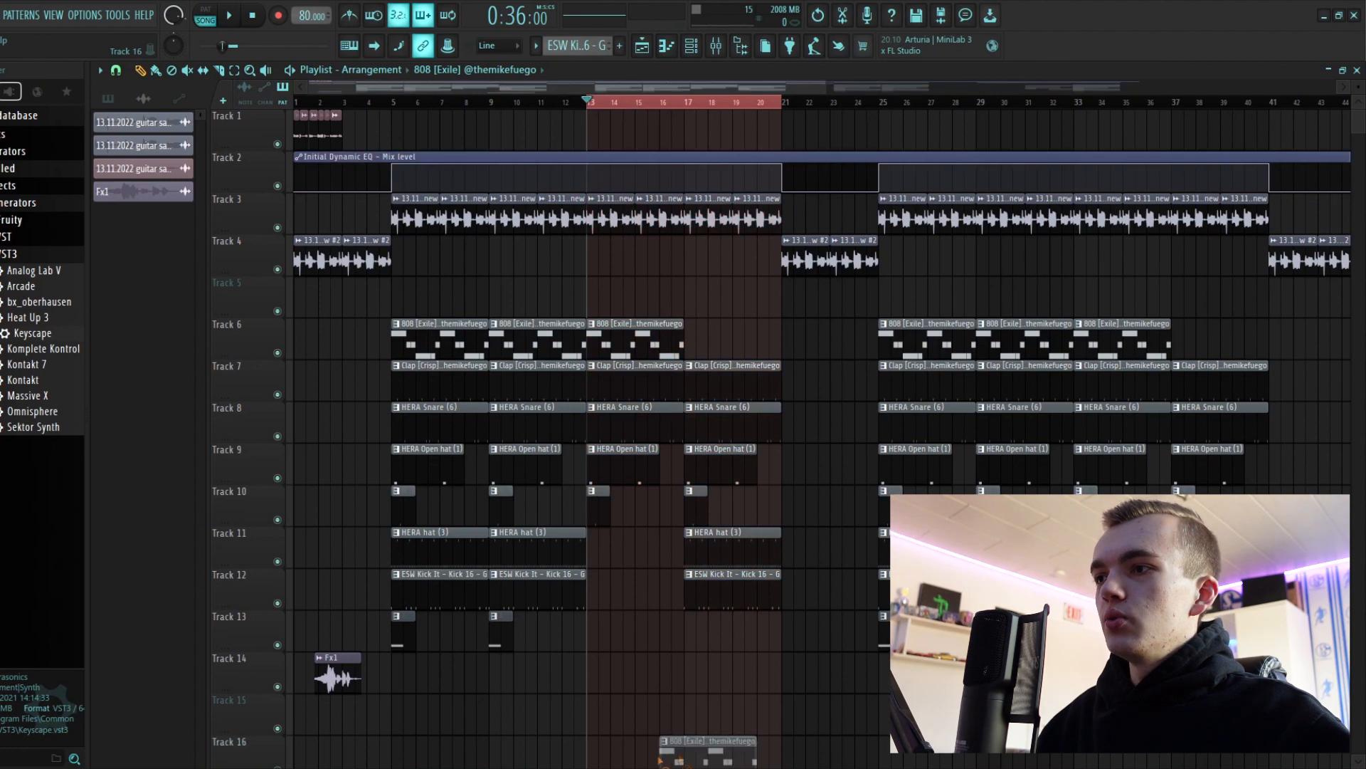
Try shortening the HERA hat and kick clips in bars 17 to 20 and removing the clap clip there
{"action": "left_click_drag", "start_coordinate": [685, 553], "coordinate": [710, 553]}
{"action": "left_click_drag", "start_coordinate": [777, 596], "coordinate": [724, 587]}
{"action": "left_click", "coordinate": [733, 600]}
{"action": "right_click", "coordinate": [733, 599]}
{"action": "mouse_move", "coordinate": [631, 357]}
{"action": "left_mouse_down"}
{"action": "mouse_move", "coordinate": [718, 356]}
{"action": "mouse_move", "coordinate": [603, 337]}
{"action": "mouse_move", "coordinate": [682, 335]}
{"action": "left_mouse_up"}
{"action": "right_click", "coordinate": [656, 352]}
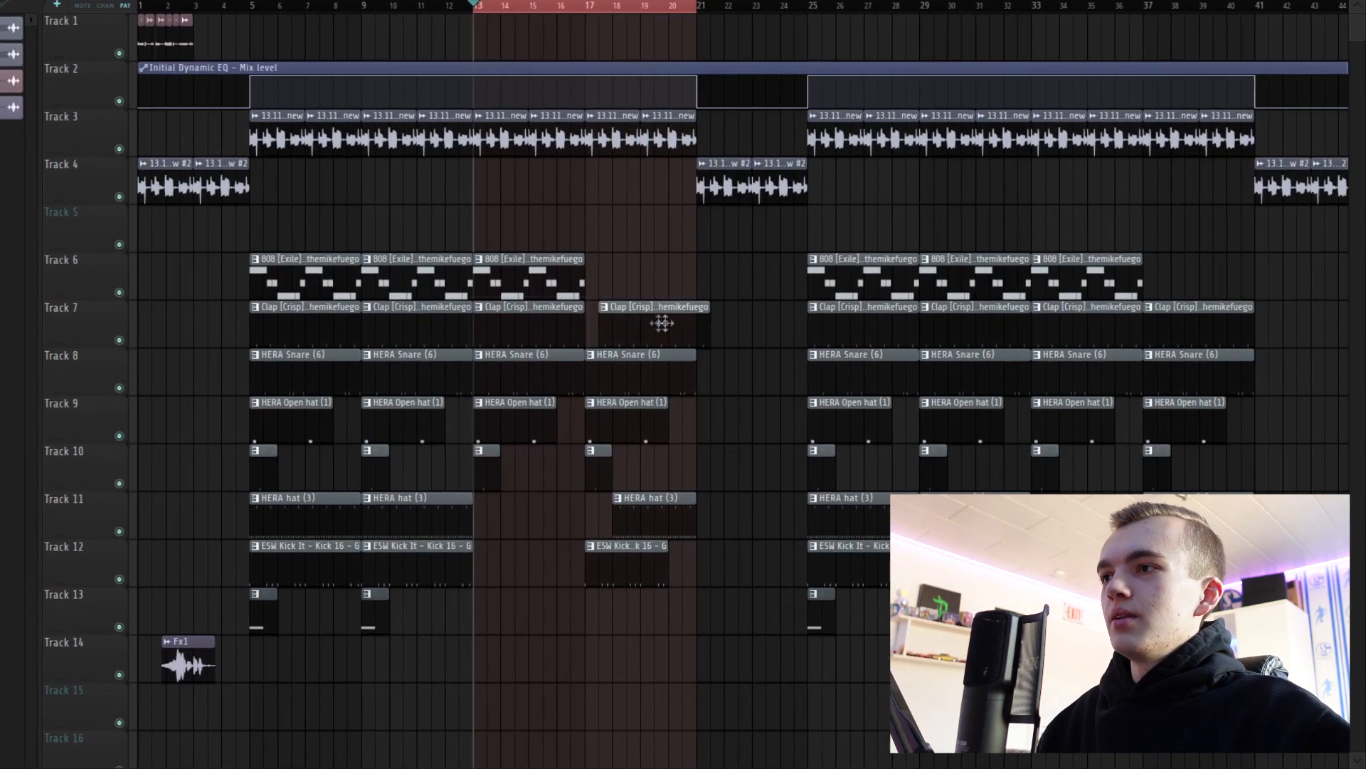
{"action": "right_click", "coordinate": [702, 314]}
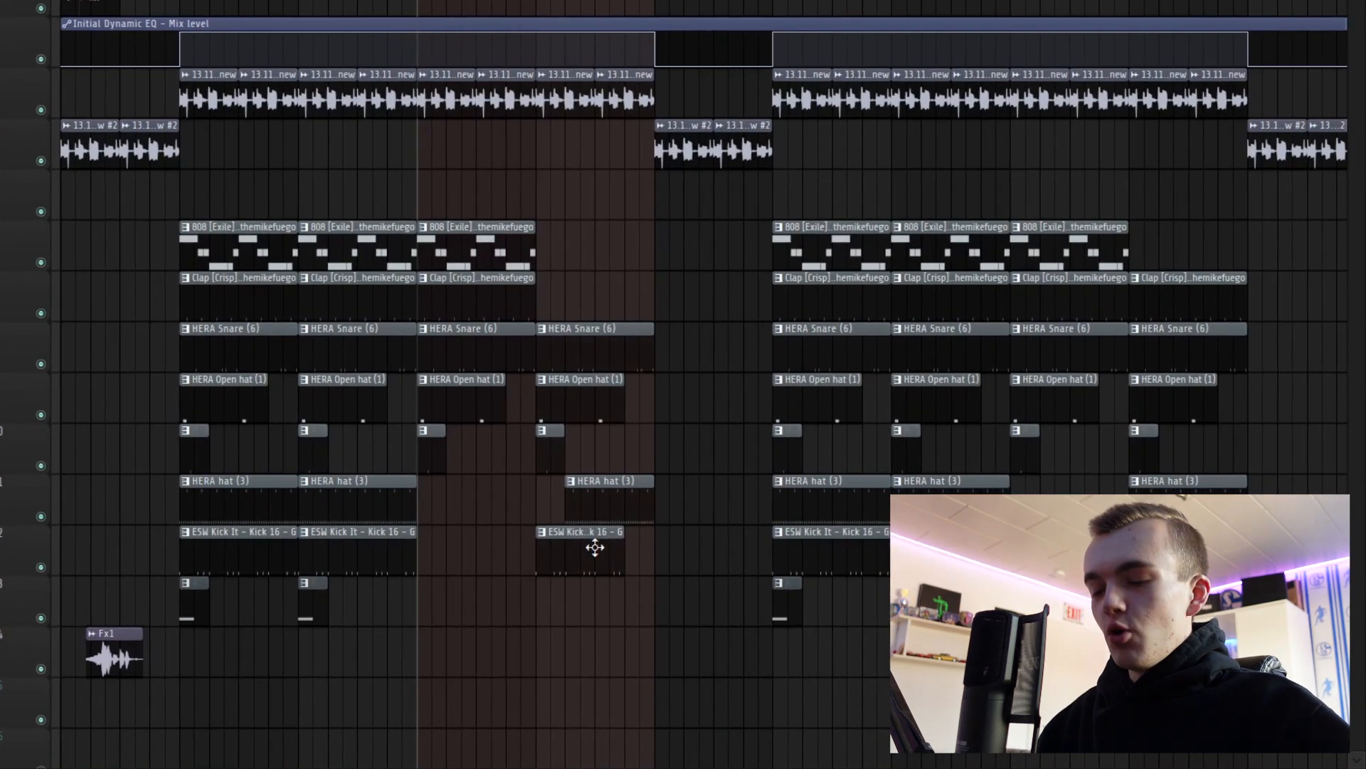
Undo the trial edits to the hat, kick and clap clips
{"action": "key", "text": "ctrl+z"}
{"action": "key", "text": "ctrl+z"}
{"action": "key", "text": "ctrl+z"}
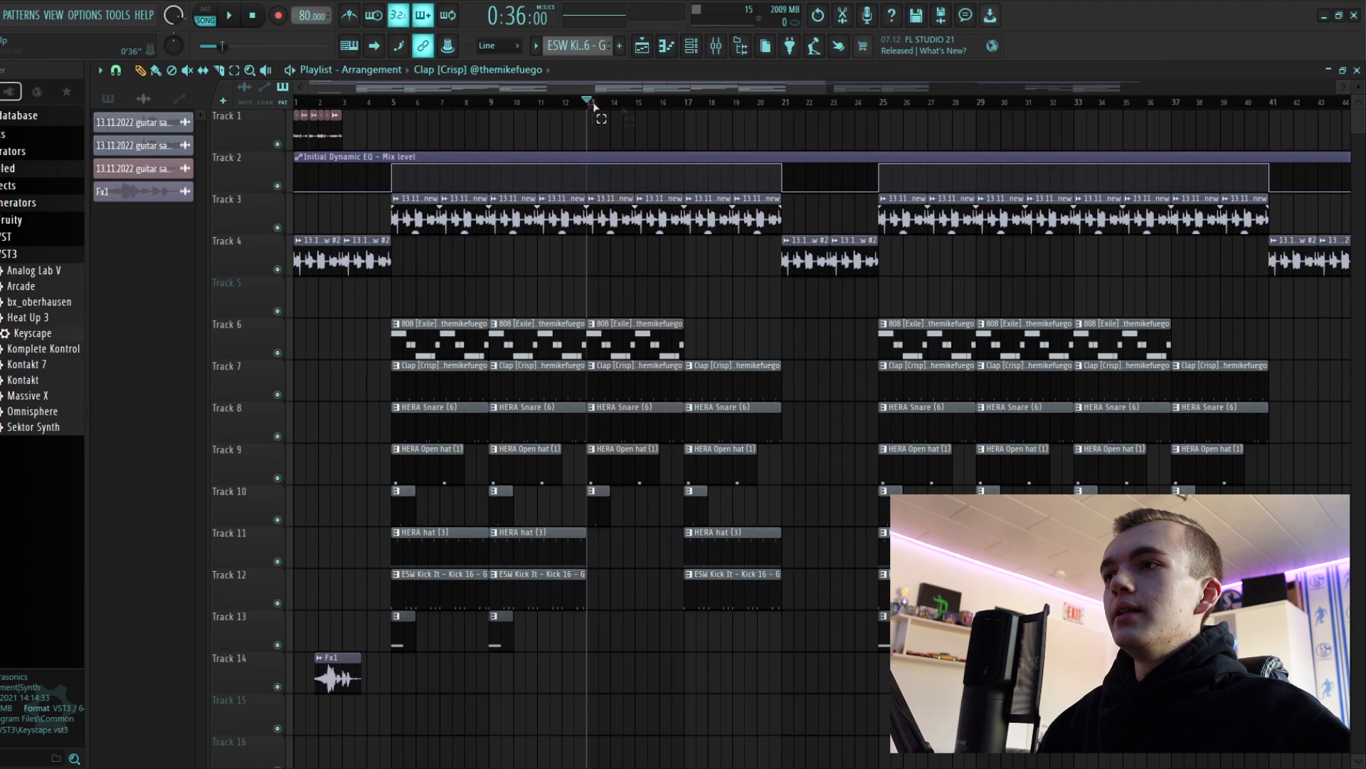
Select bars 21 to 24, play that break section and look over the sections that follow it
{"action": "left_click_drag", "start_coordinate": [593, 105], "coordinate": [858, 124]}
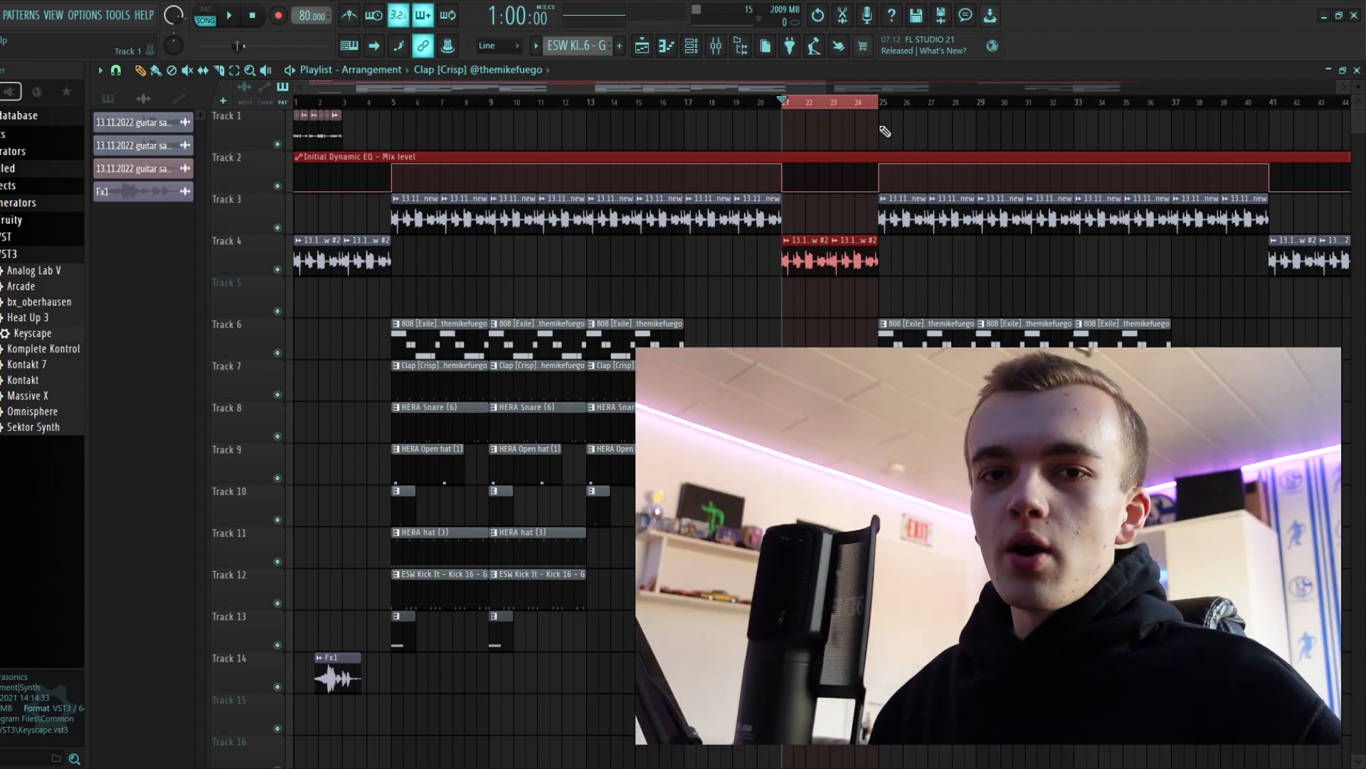
{"action": "key", "text": "space"}
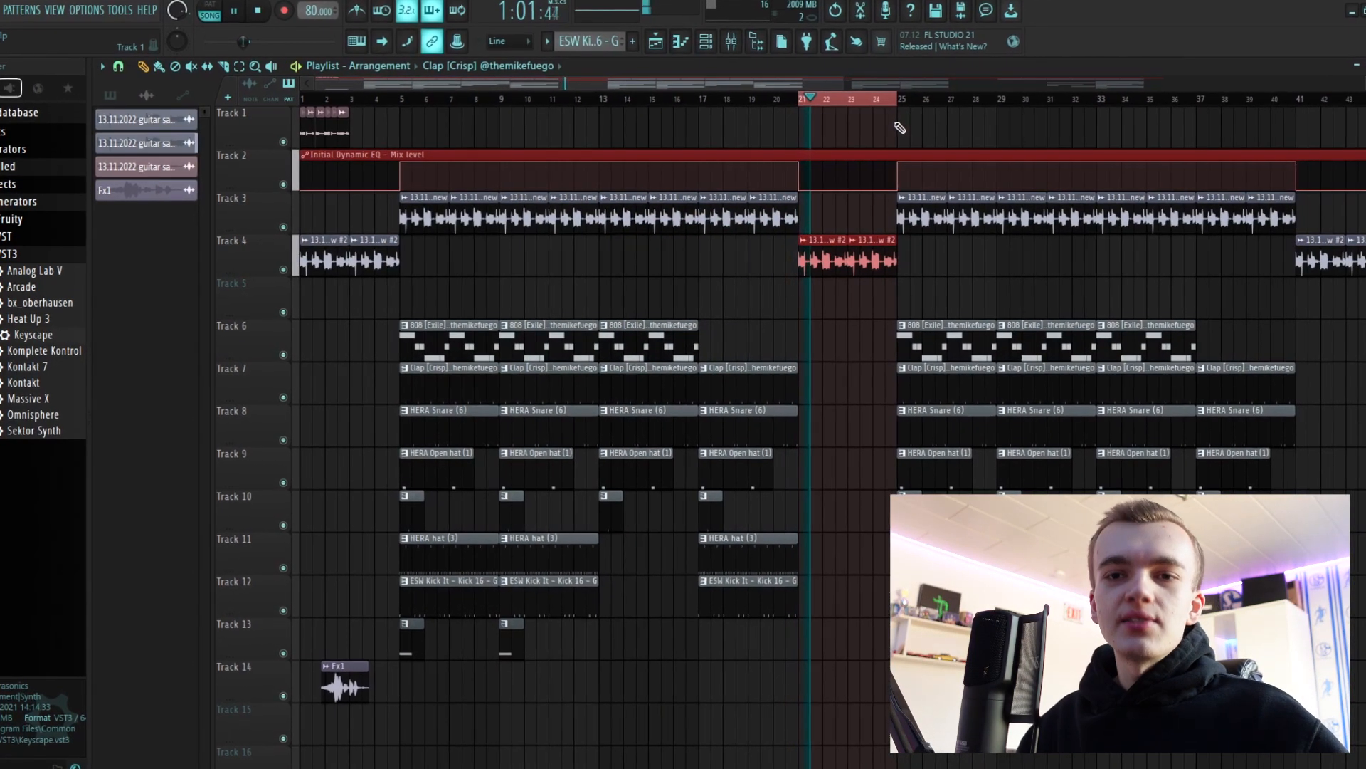
{"action": "left_click_drag", "start_coordinate": [703, 82], "coordinate": [801, 76]}
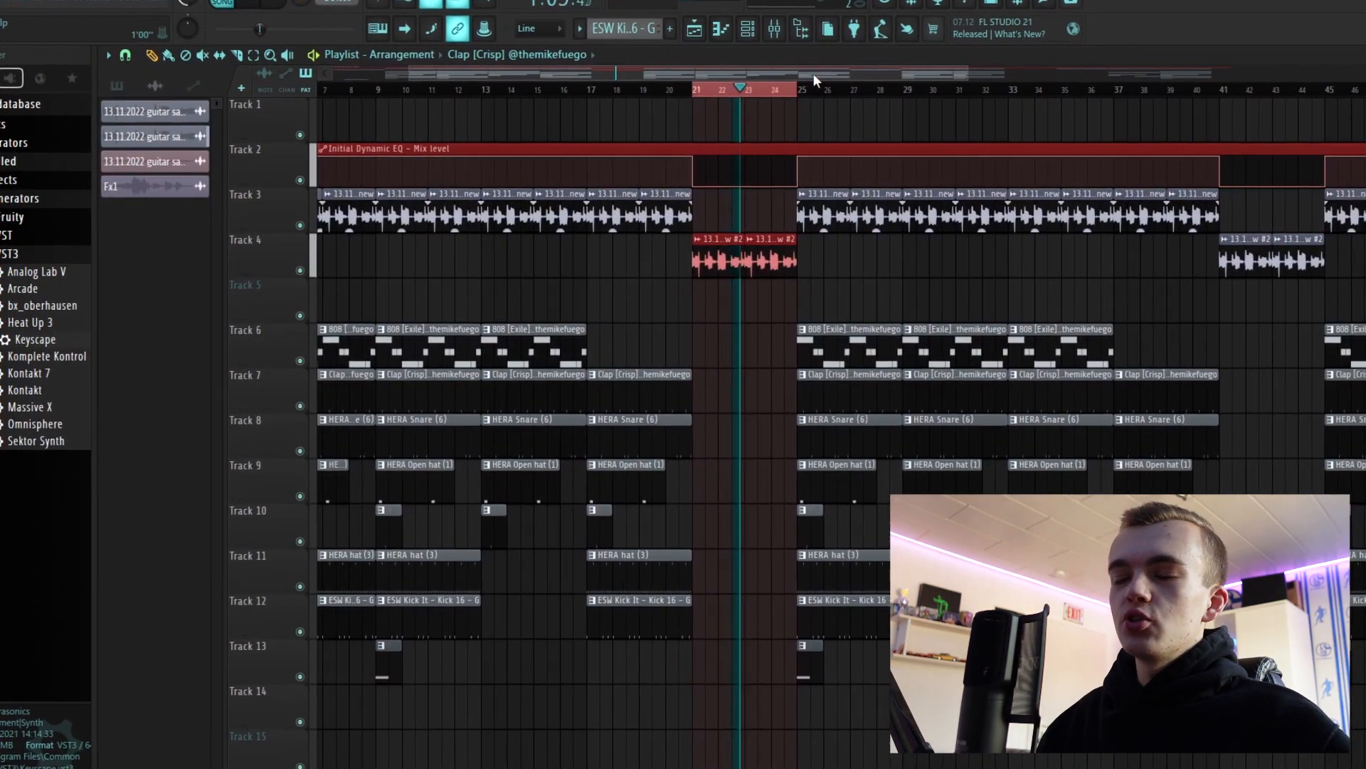
{"action": "left_click_drag", "start_coordinate": [833, 71], "coordinate": [1036, 68]}
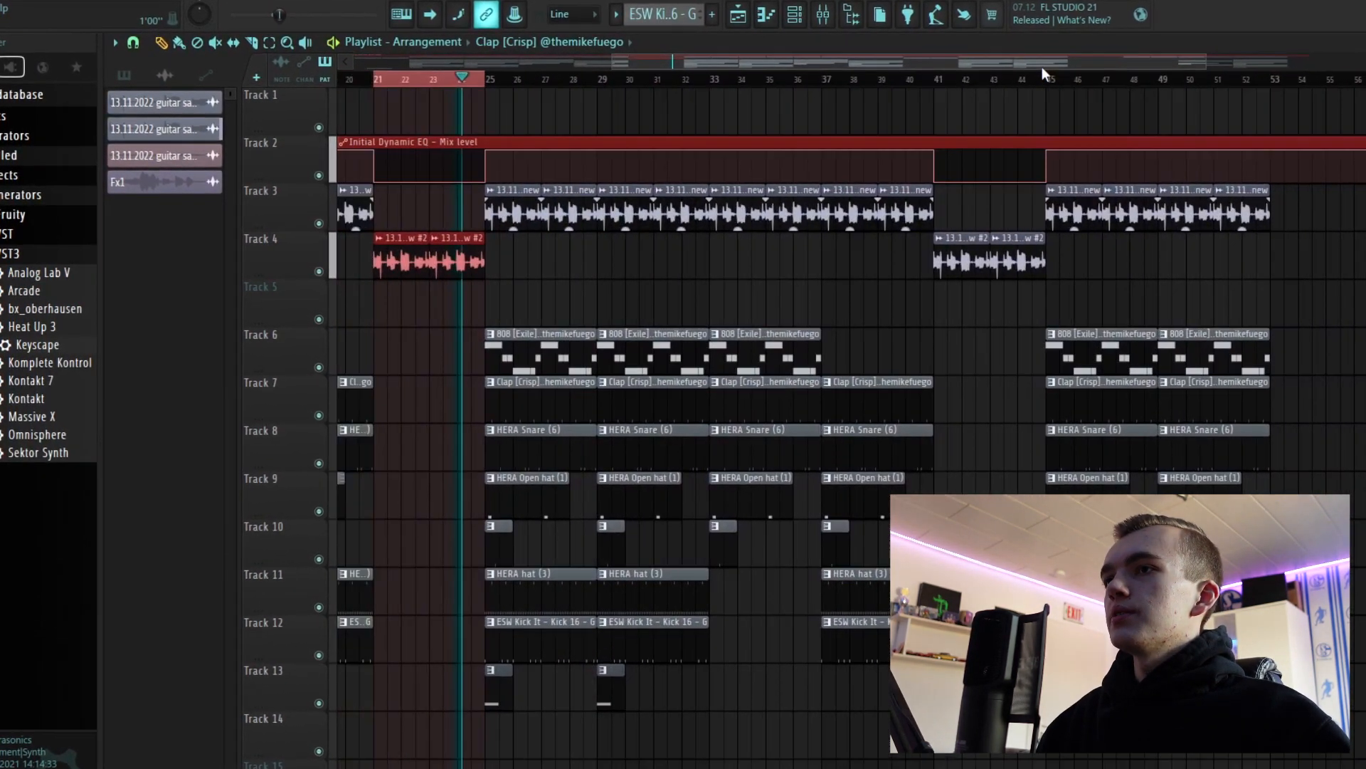
{"action": "left_click_drag", "start_coordinate": [1197, 70], "coordinate": [1322, 69]}
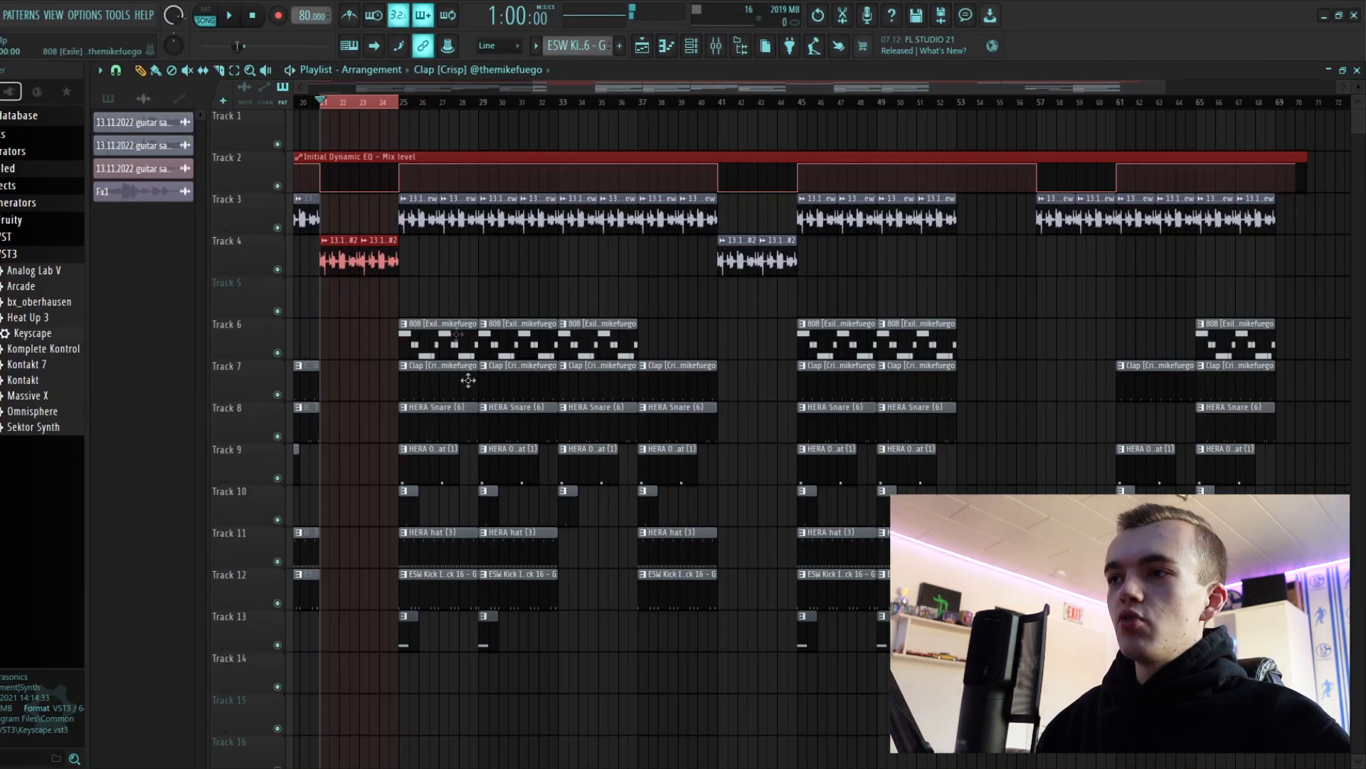
Mark bars 25 to 32 and bars 33 to 40 to review the second verse's structure, and clear the selection
{"action": "left_click_drag", "start_coordinate": [400, 102], "coordinate": [562, 155]}
{"action": "left_click_drag", "start_coordinate": [561, 87], "coordinate": [330, 87]}
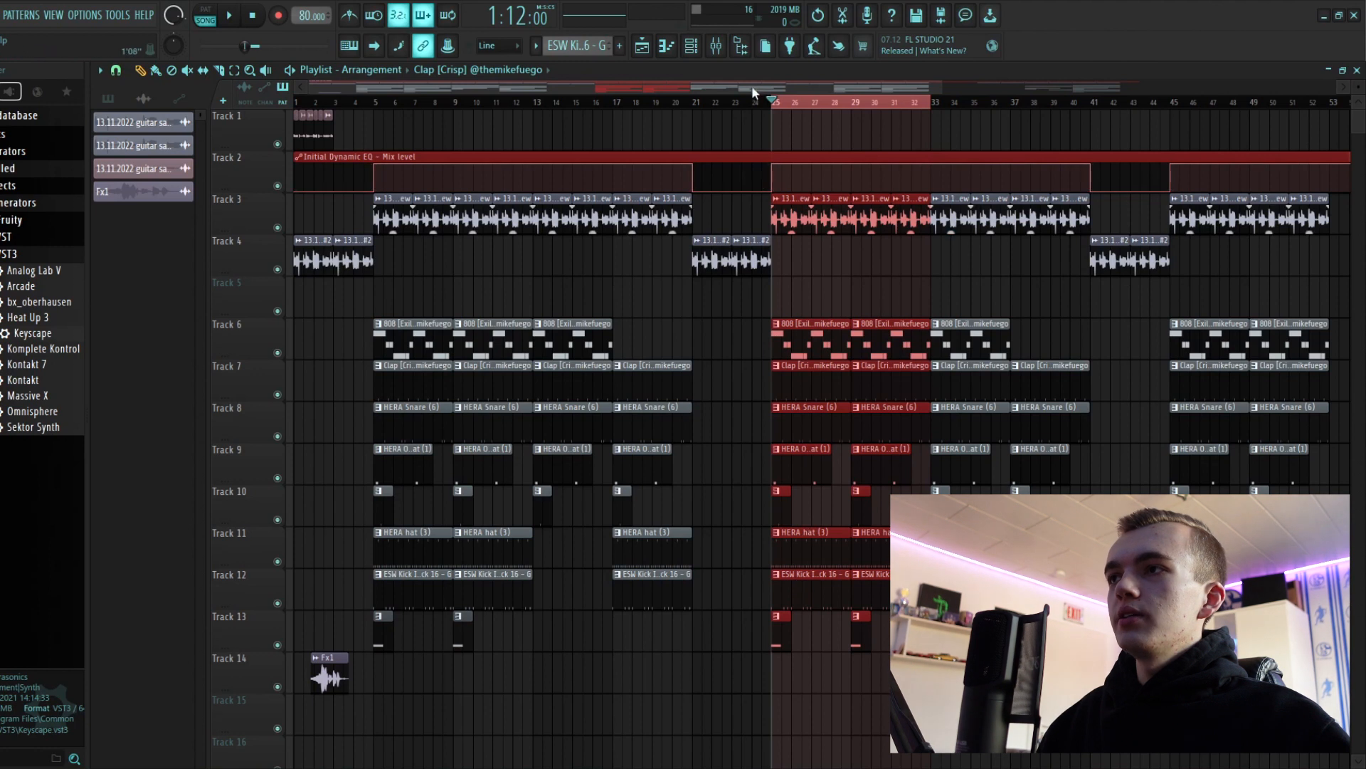
{"action": "left_click_drag", "start_coordinate": [934, 106], "coordinate": [1092, 196]}
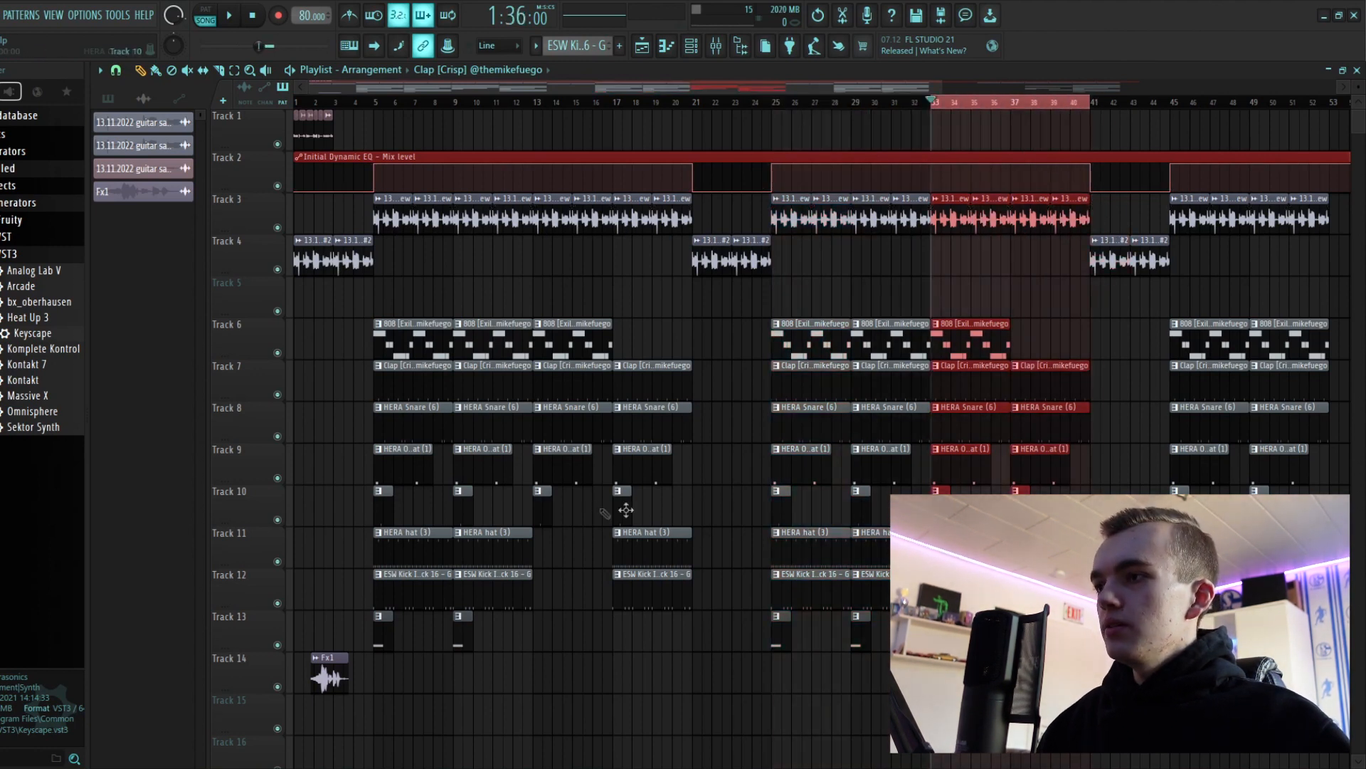
{"action": "left_click_drag", "start_coordinate": [803, 86], "coordinate": [674, 133]}
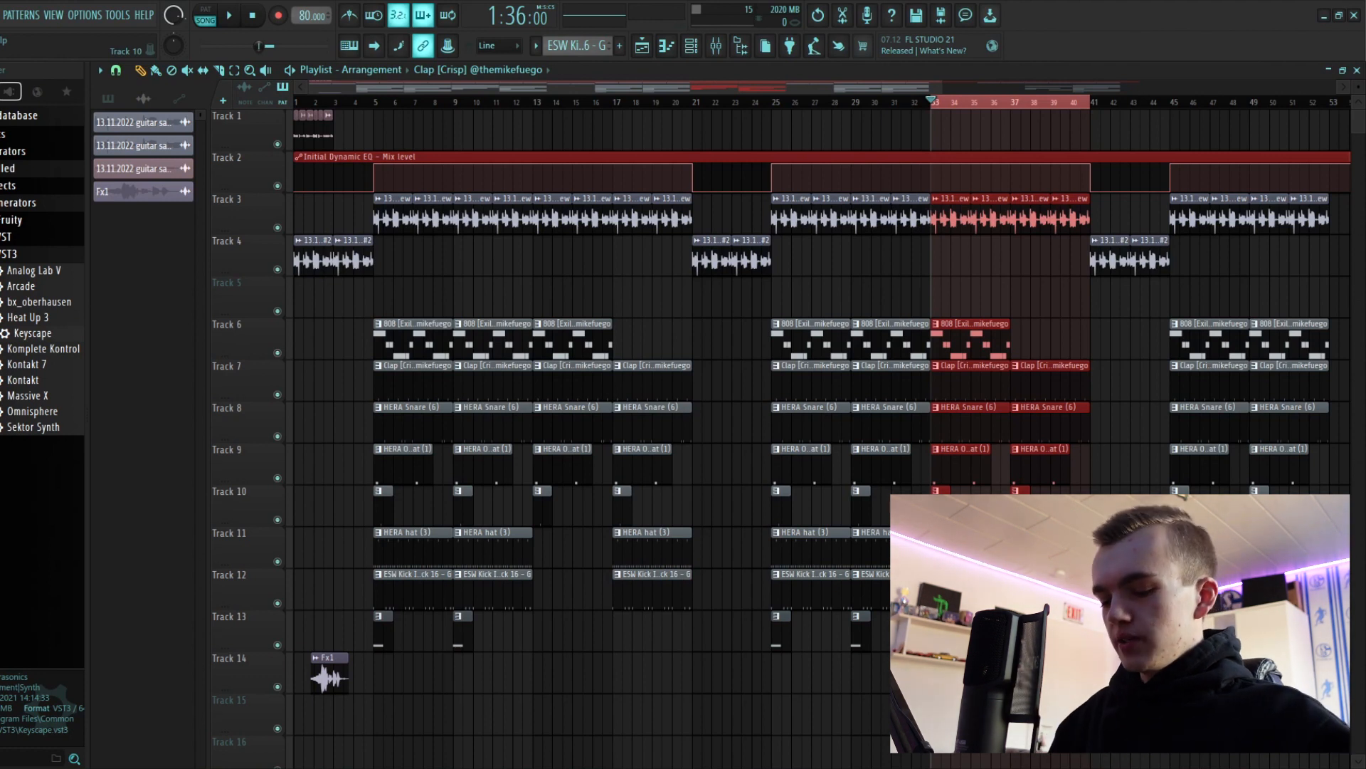
{"action": "left_click", "coordinate": [967, 108]}
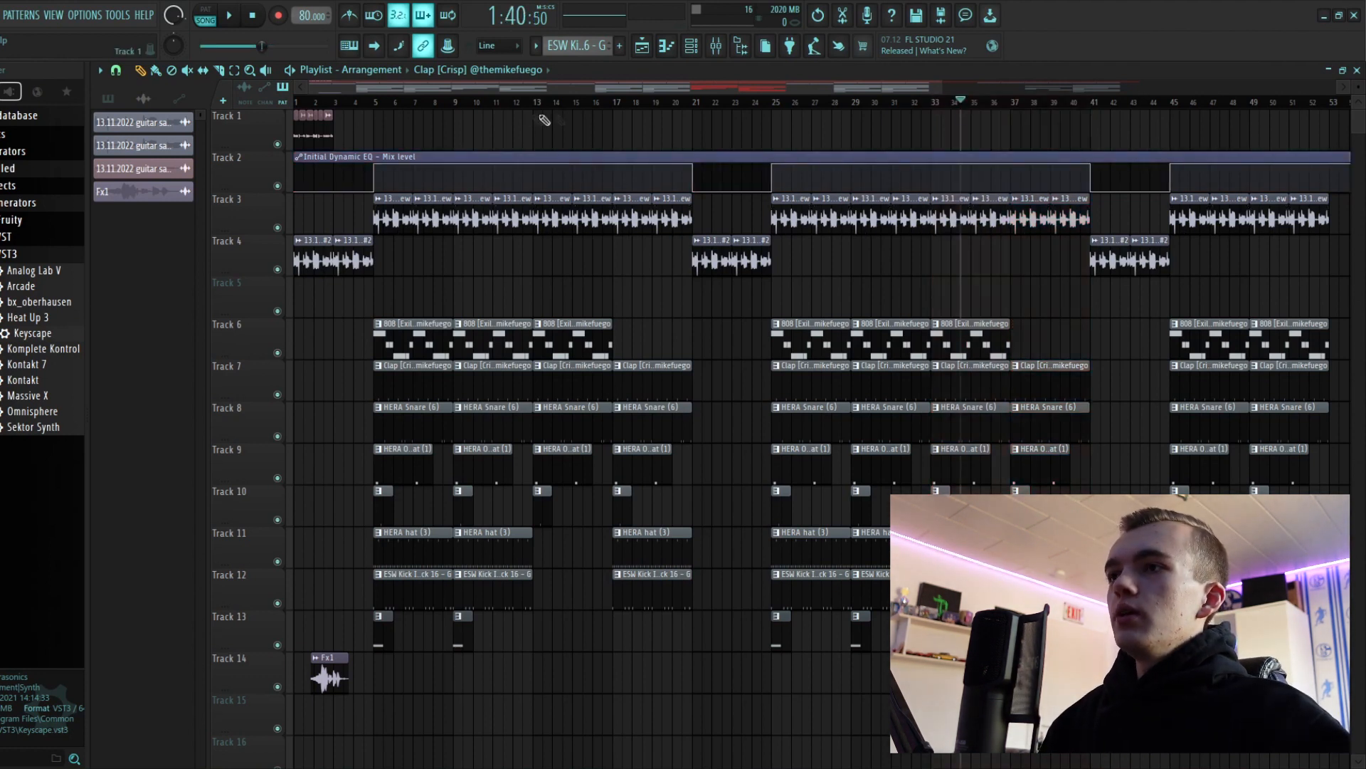
Compare the clips in bars 5 to 12 with those in bars 25 to 32 by selecting each range
{"action": "left_click_drag", "start_coordinate": [539, 108], "coordinate": [374, 103]}
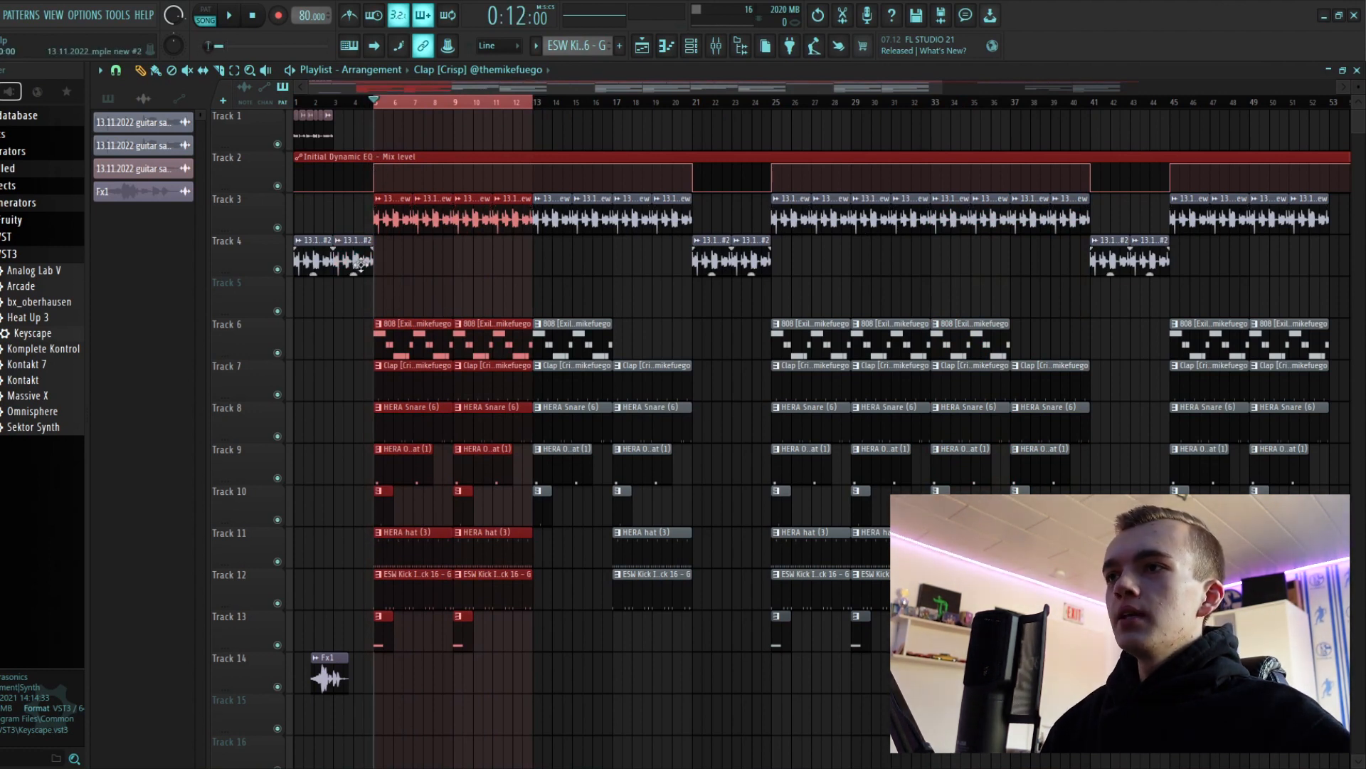
{"action": "left_click_drag", "start_coordinate": [778, 110], "coordinate": [934, 148]}
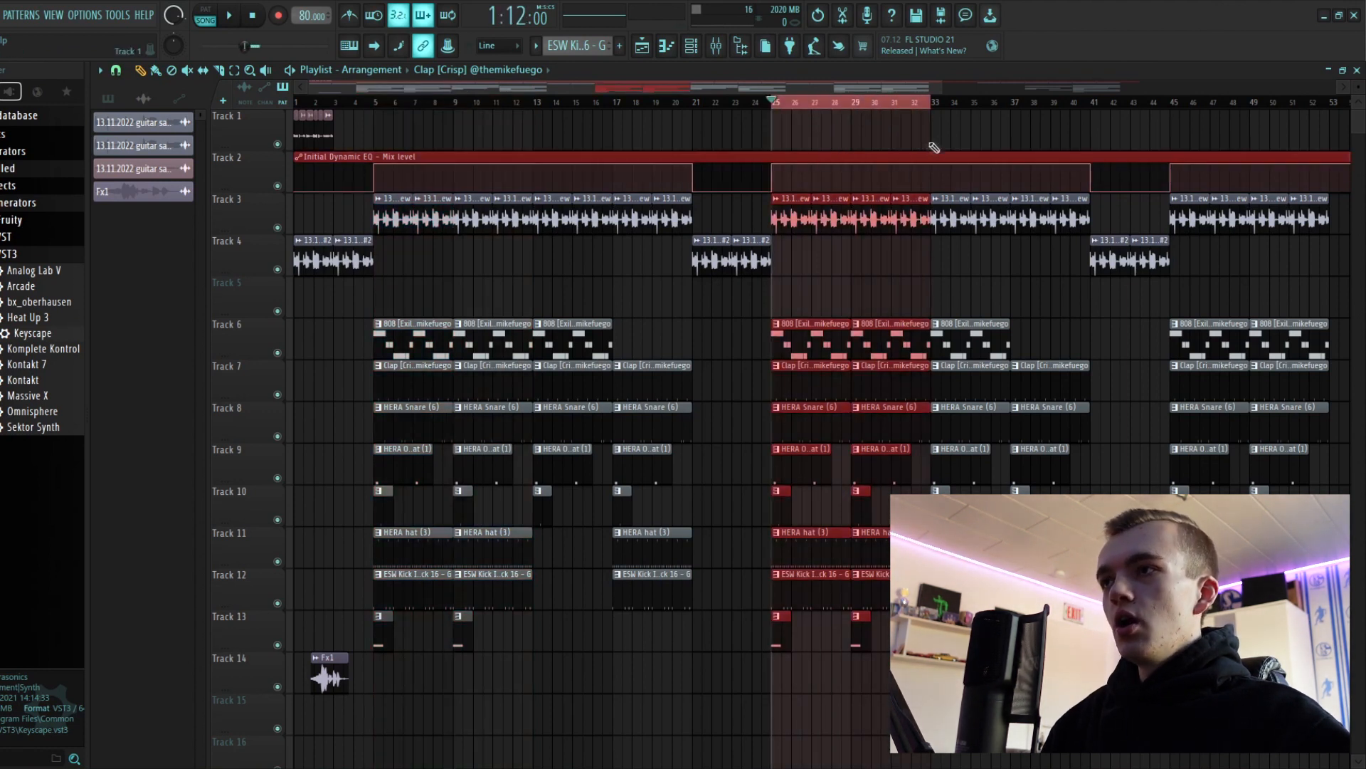
{"action": "left_click_drag", "start_coordinate": [735, 102], "coordinate": [776, 107]}
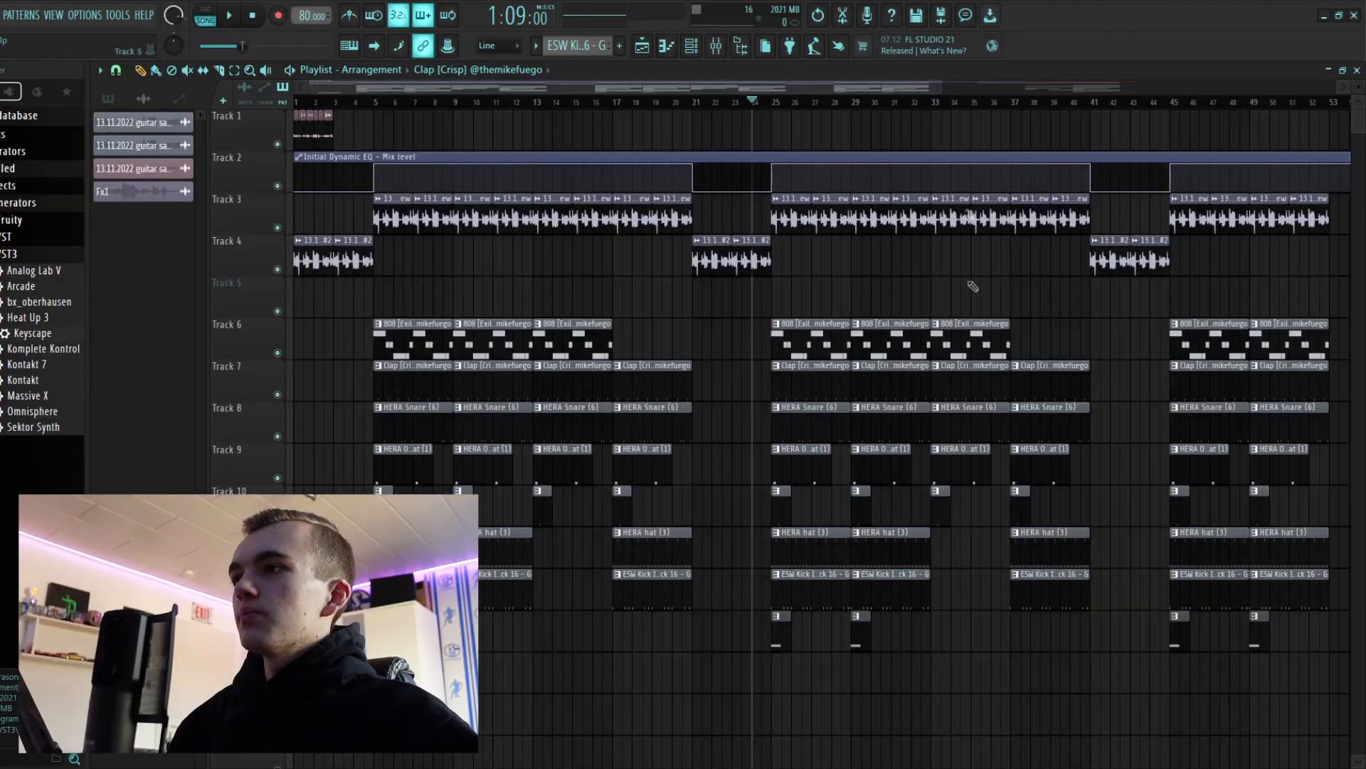
Mark bars 33 to 40, 41 to 44 and 45 to 52 one after another to review these sections
{"action": "left_click", "coordinate": [937, 105]}
{"action": "left_click_drag", "start_coordinate": [936, 107], "coordinate": [1094, 134]}
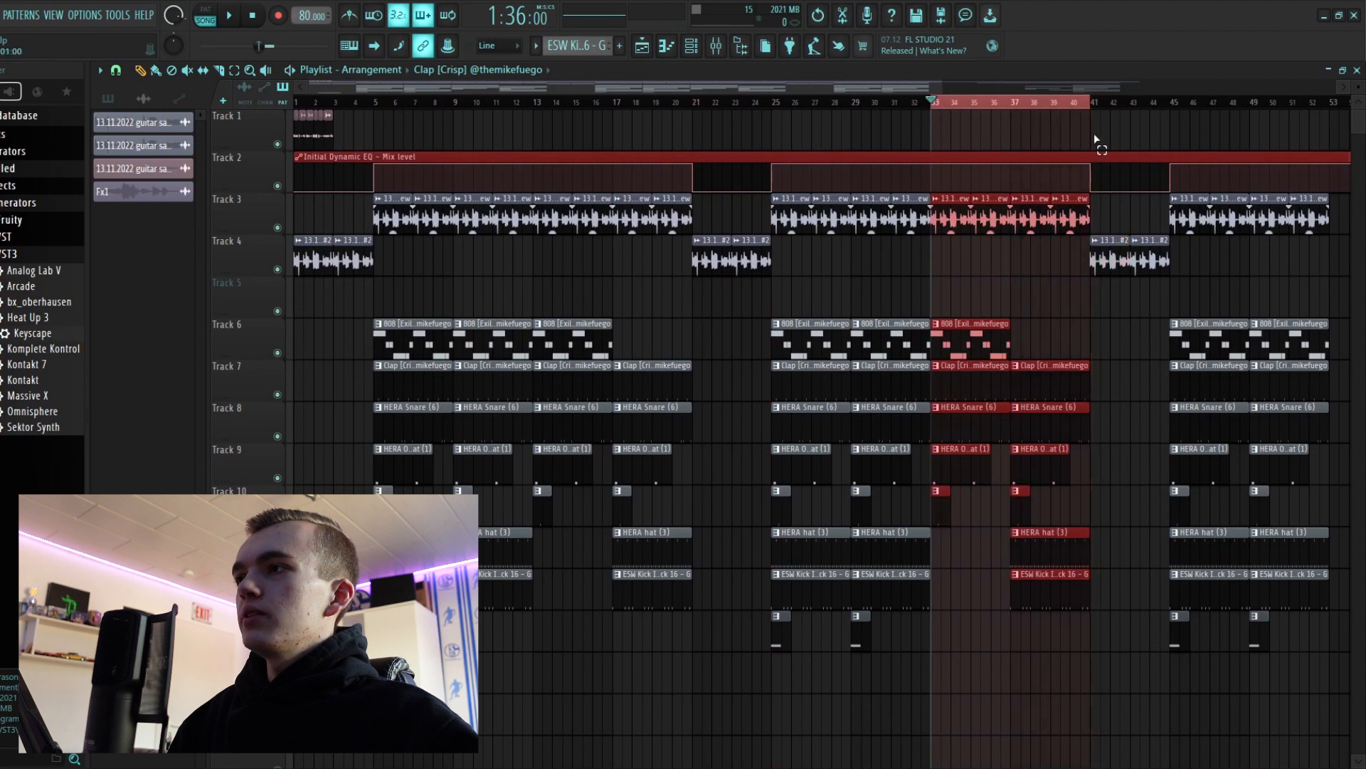
{"action": "left_click_drag", "start_coordinate": [961, 343], "coordinate": [1044, 343]}
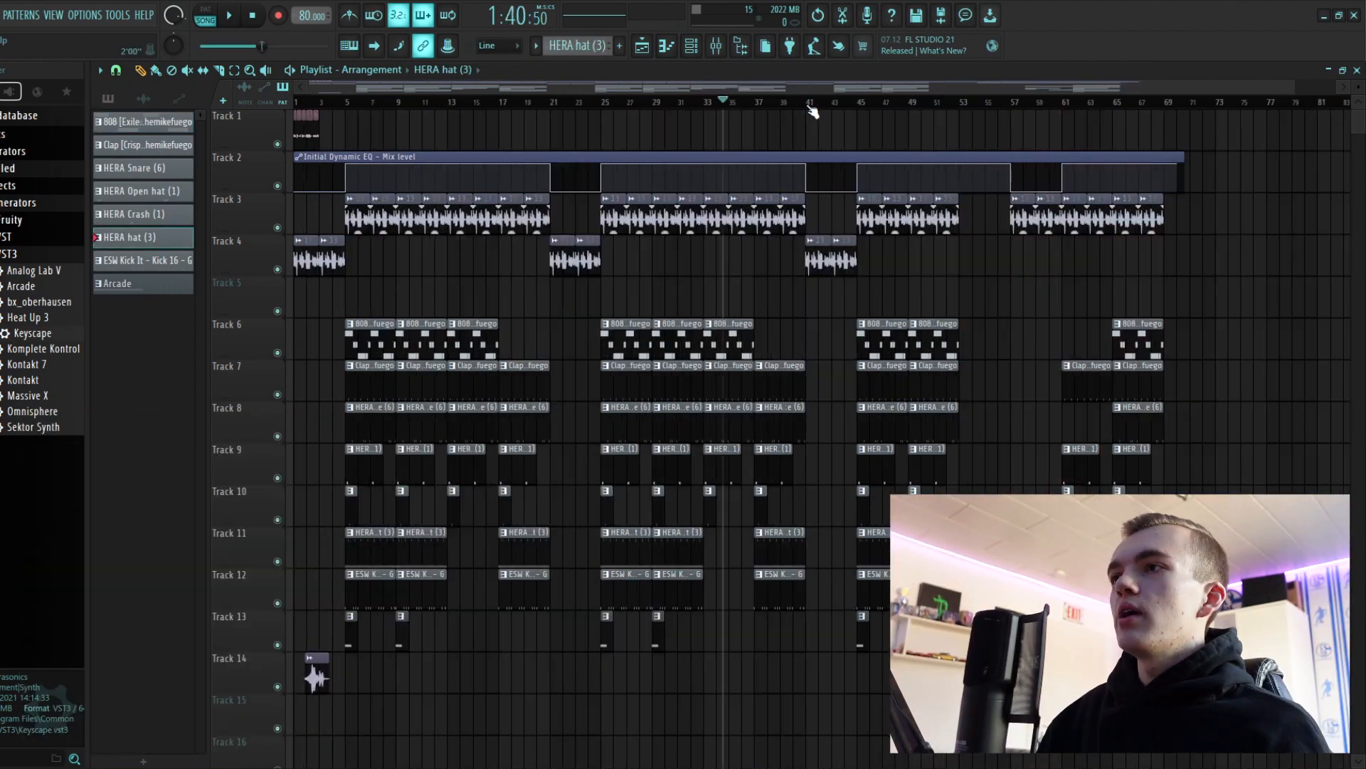
{"action": "left_click_drag", "start_coordinate": [812, 109], "coordinate": [862, 137]}
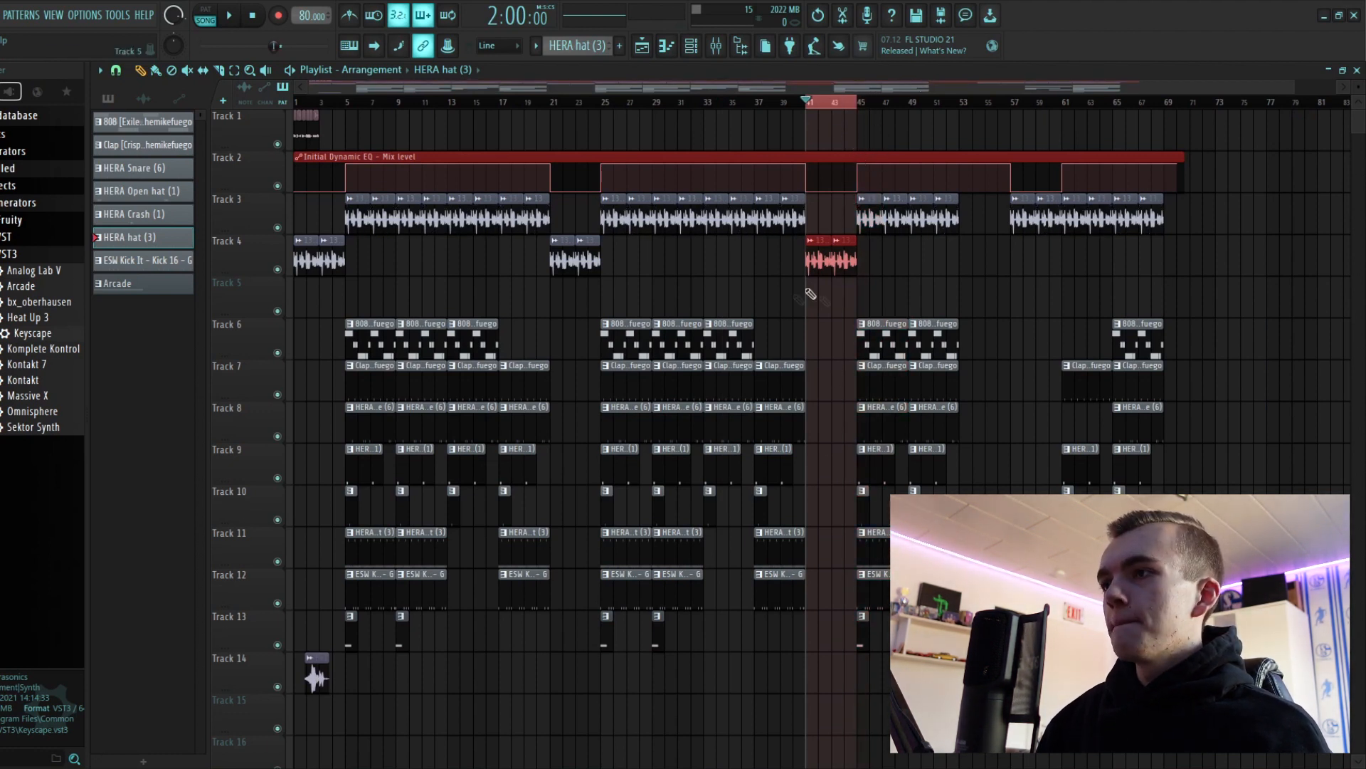
{"action": "left_click_drag", "start_coordinate": [862, 112], "coordinate": [958, 137]}
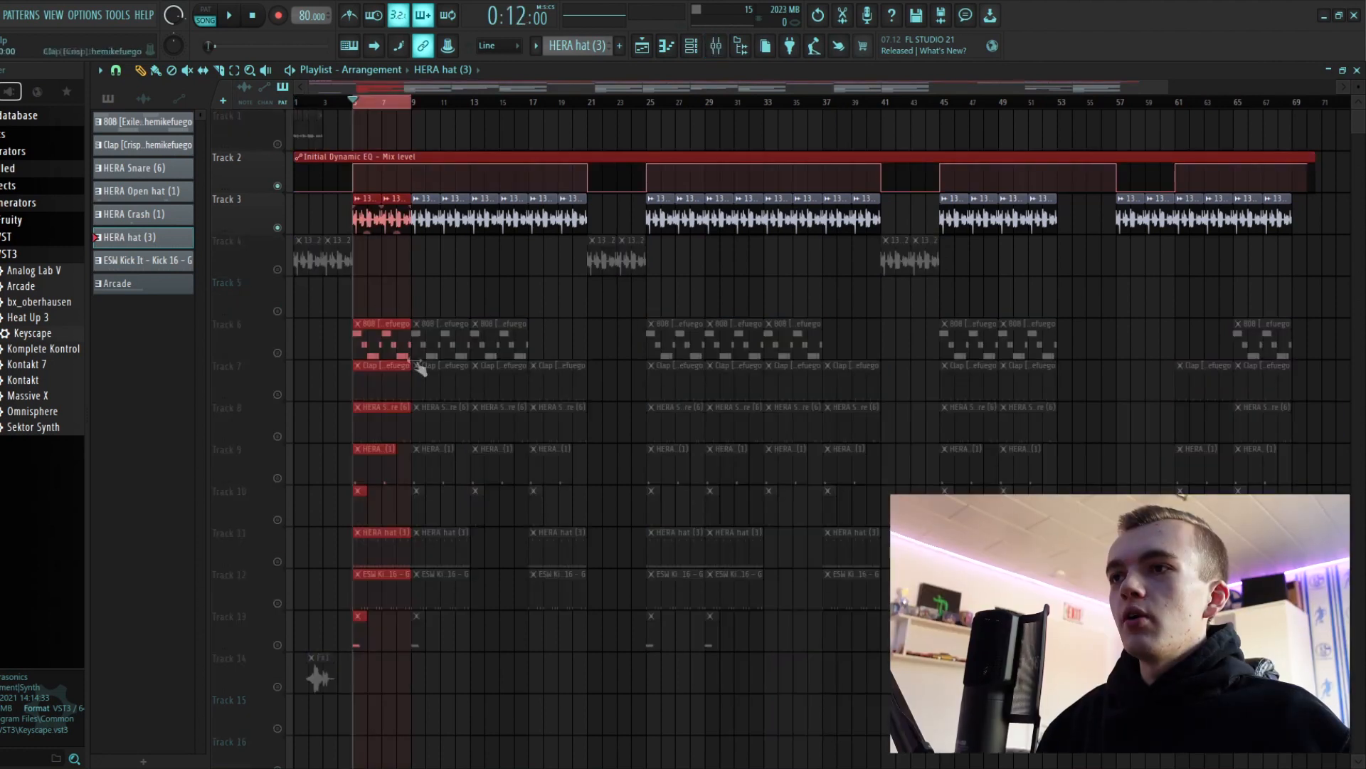
Unmute Track 6 with the 808 and Track 12 with the kick
{"action": "left_click", "coordinate": [277, 353]}
{"action": "left_click", "coordinate": [277, 604]}
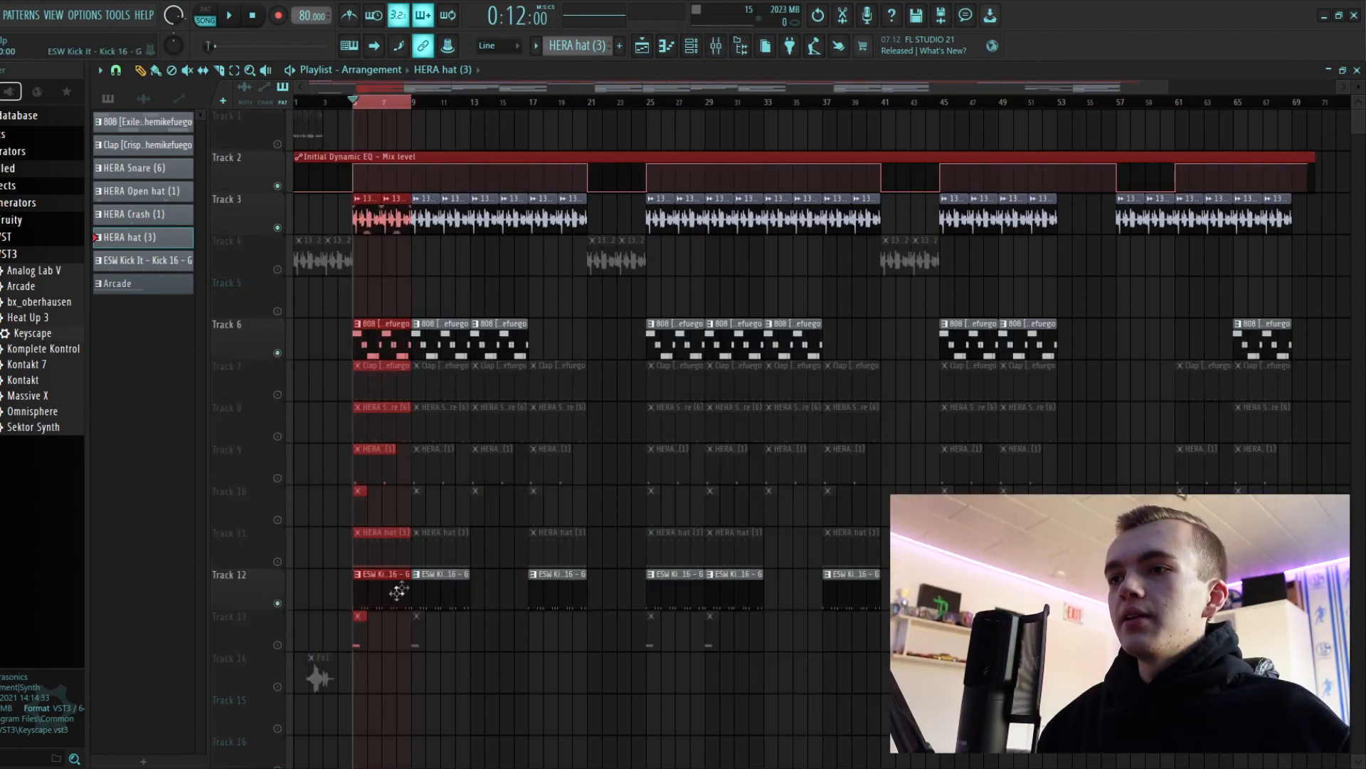
Open the Initial Dynamic EQ in the first effect slot of the Guitar mixer track
{"action": "left_click", "coordinate": [717, 45]}
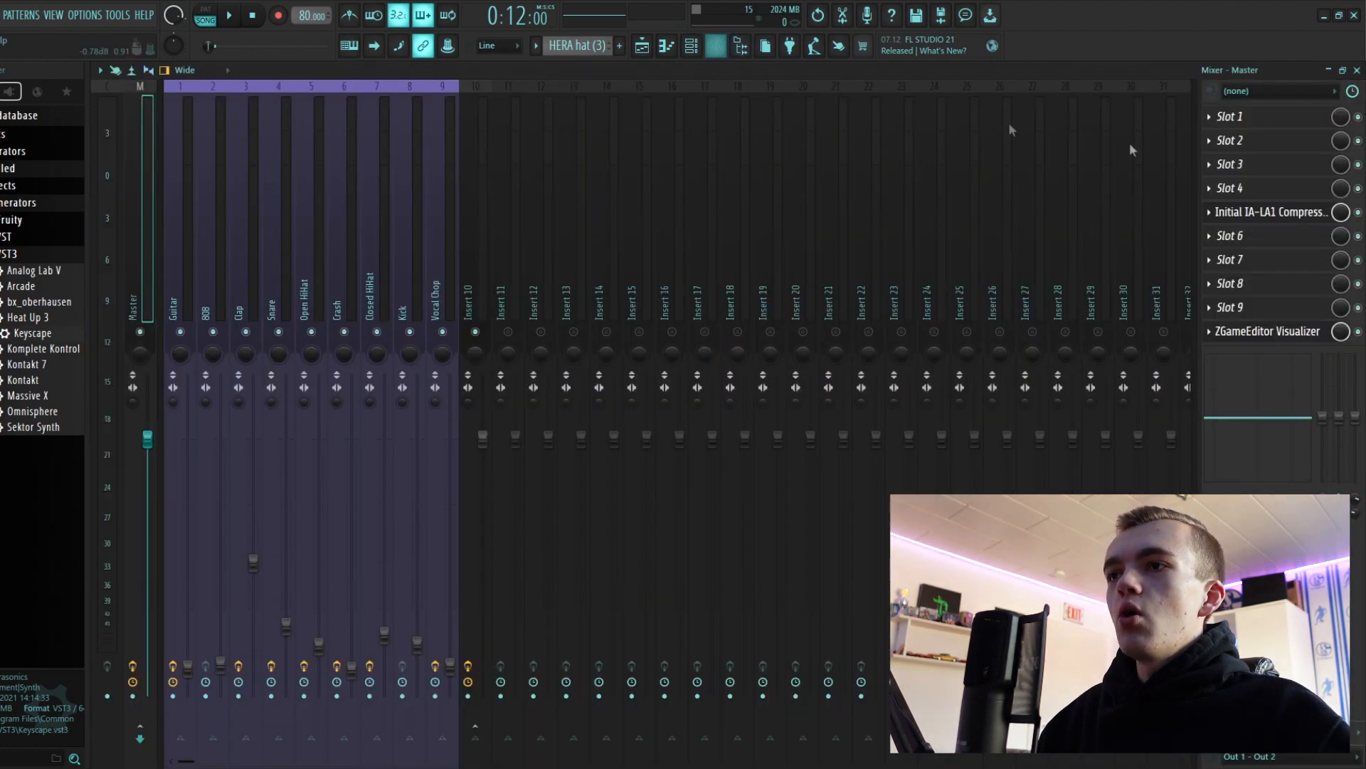
{"action": "left_click", "coordinate": [177, 258]}
{"action": "left_click", "coordinate": [1286, 118]}
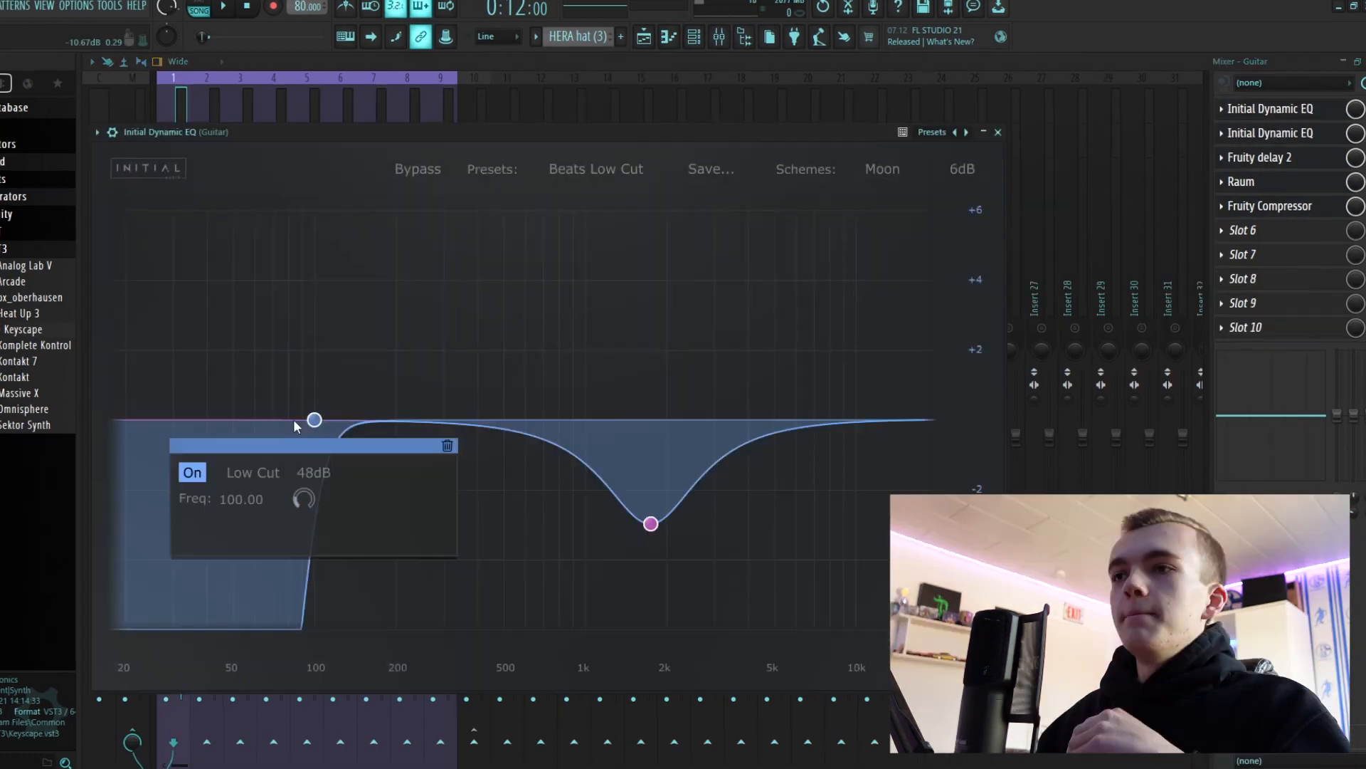